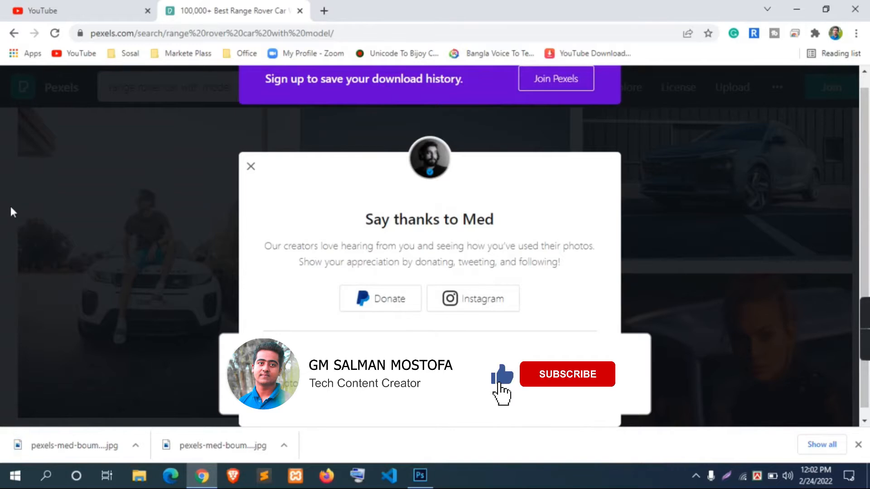
Step: Search Google for "blue sky" in a new browser tab and close the YouTube tab
{"action": "left_click", "coordinate": [323, 10]}
{"action": "left_click", "coordinate": [227, 33]}
{"action": "left_click", "coordinate": [147, 11]}
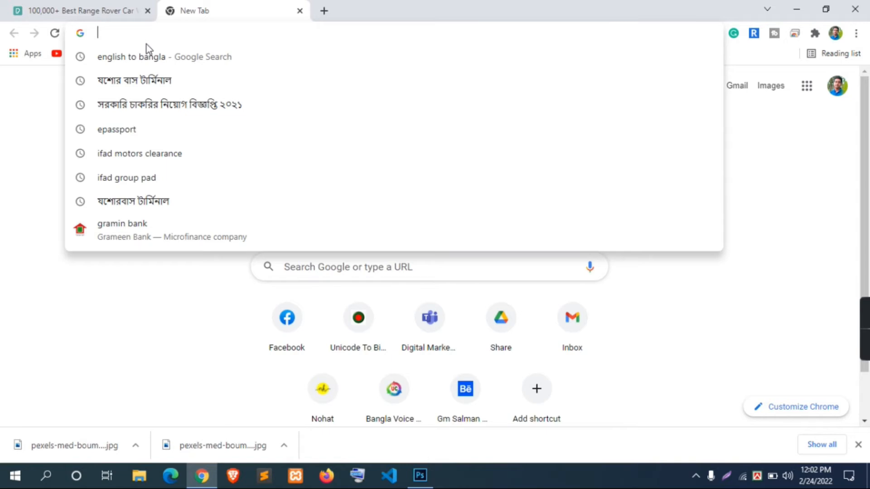
{"action": "type", "text": "Blue"}
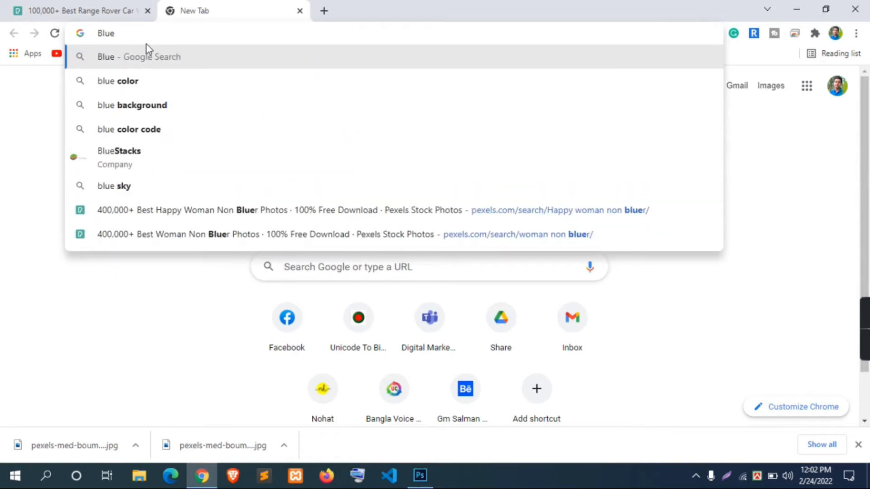
{"action": "type", "text": " s"}
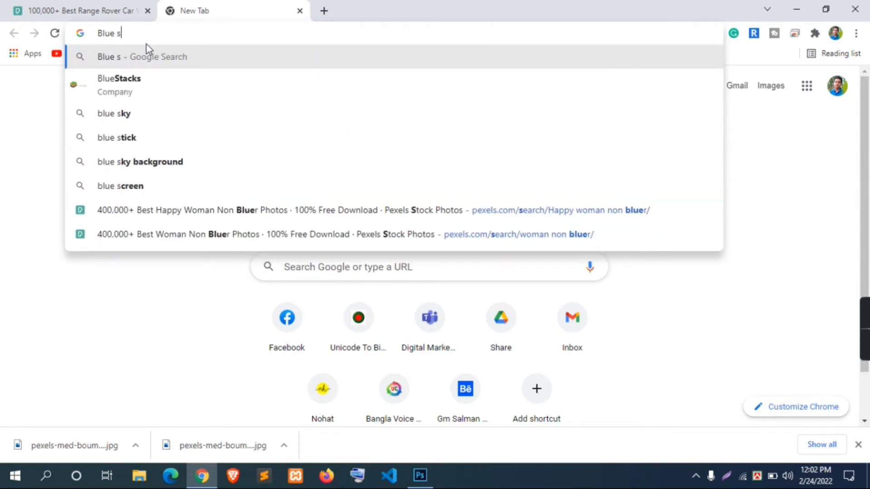
{"action": "left_click", "coordinate": [108, 114]}
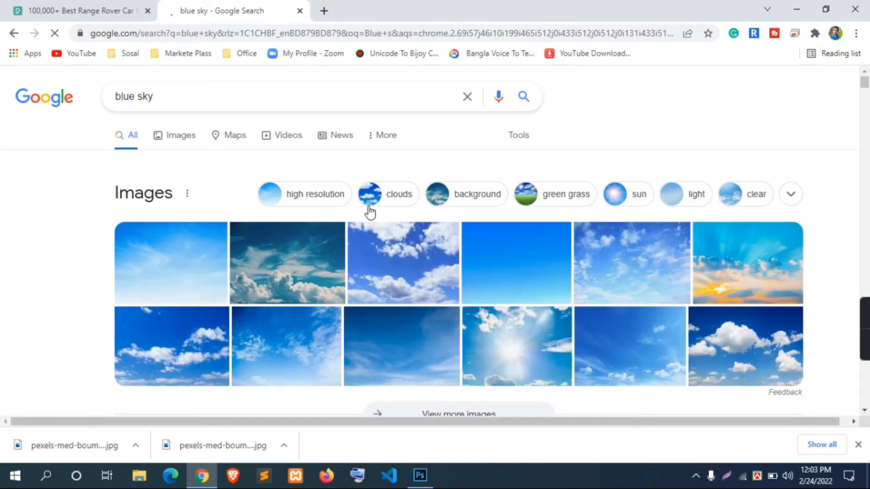
Step: Open the Unsplash blue sky photo collection from the Google search results
{"action": "scroll", "coordinate": [371, 213], "scroll_direction": "down", "scroll_amount": 2}
{"action": "scroll", "coordinate": [374, 215], "scroll_direction": "down", "scroll_amount": 4}
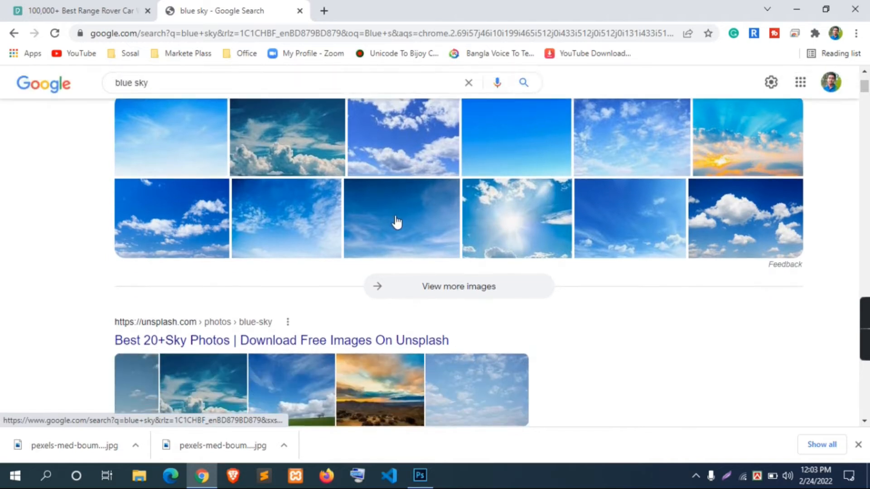
{"action": "scroll", "coordinate": [402, 200], "scroll_direction": "down", "scroll_amount": 2}
{"action": "left_click", "coordinate": [400, 257]}
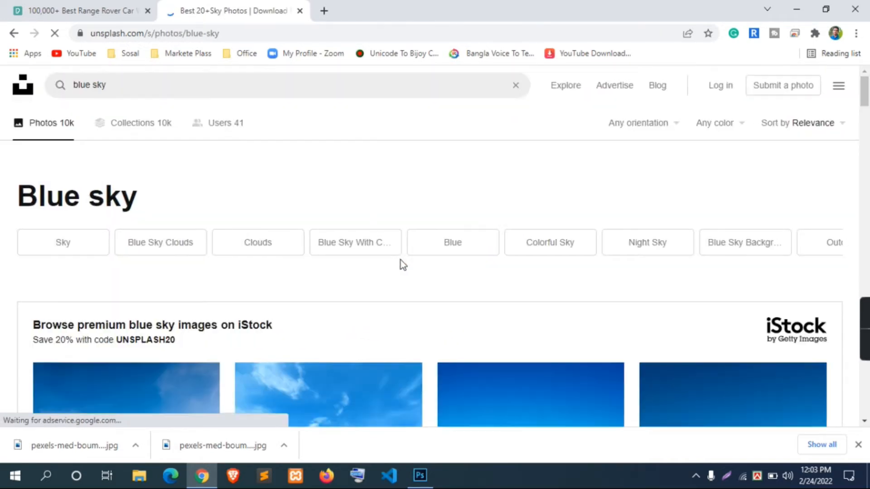
Step: Find the orange and blue sunset sky over the Joshua Tree desert among the Unsplash results and download it
{"action": "scroll", "coordinate": [401, 261], "scroll_direction": "down", "scroll_amount": 6}
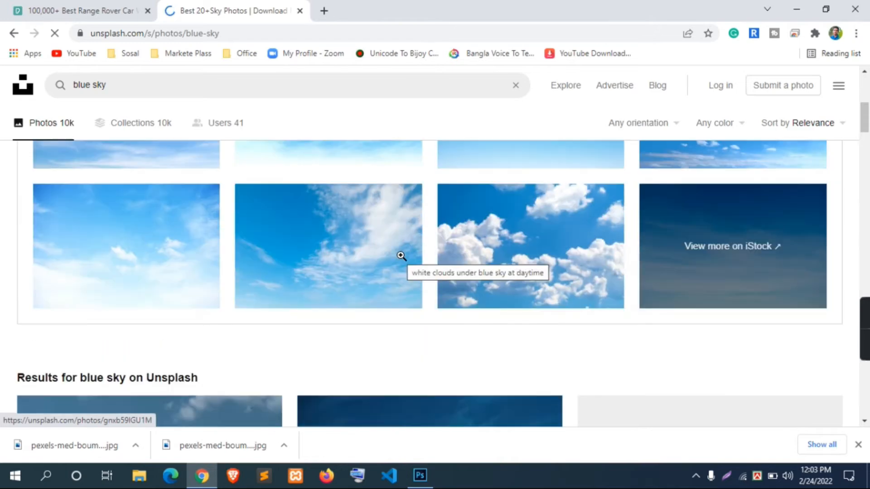
{"action": "scroll", "coordinate": [400, 256], "scroll_direction": "down", "scroll_amount": 10}
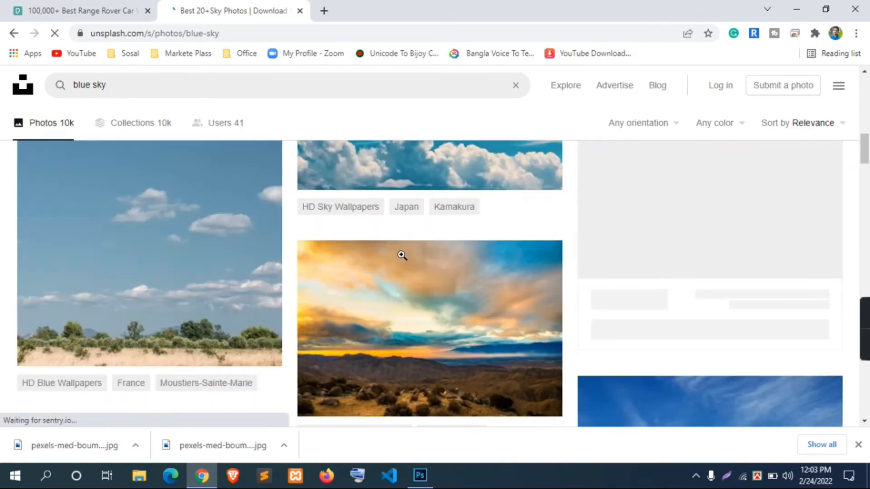
{"action": "scroll", "coordinate": [471, 288], "scroll_direction": "down", "scroll_amount": 2}
{"action": "scroll", "coordinate": [441, 213], "scroll_direction": "up", "scroll_amount": 3}
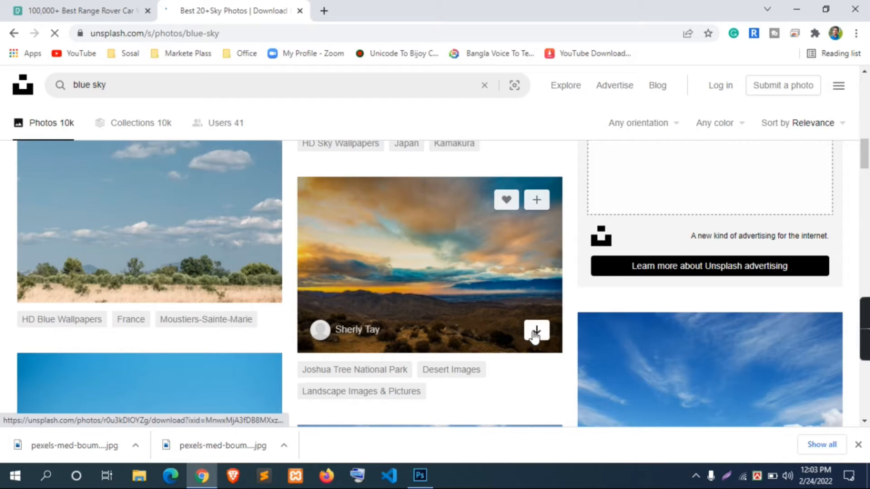
{"action": "left_click", "coordinate": [535, 333]}
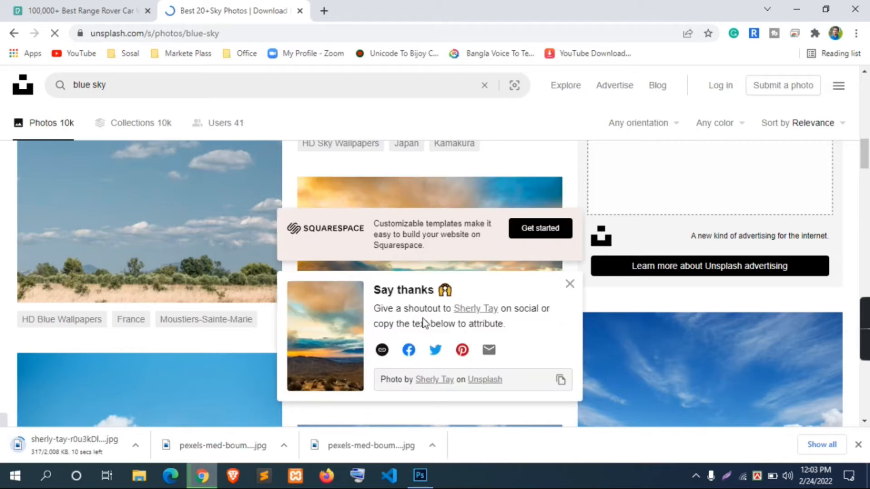
{"action": "scroll", "coordinate": [763, 347], "scroll_direction": "down", "scroll_amount": 3}
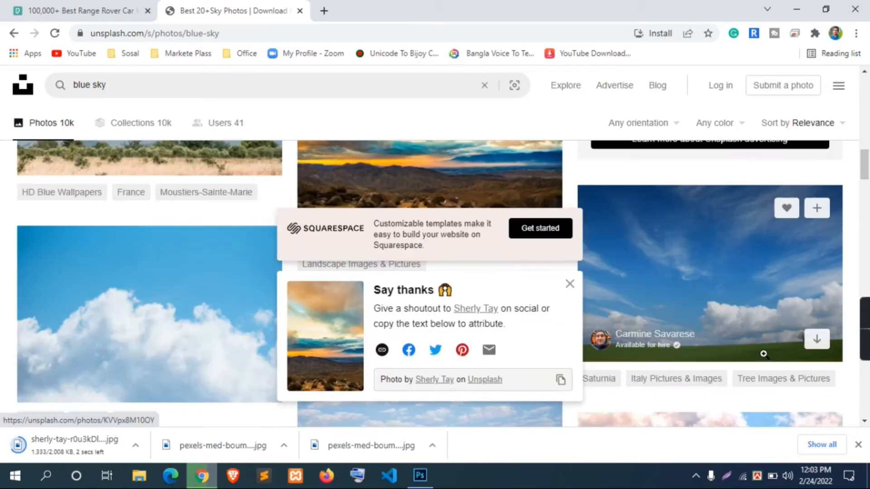
{"action": "scroll", "coordinate": [763, 347], "scroll_direction": "up", "scroll_amount": 10}
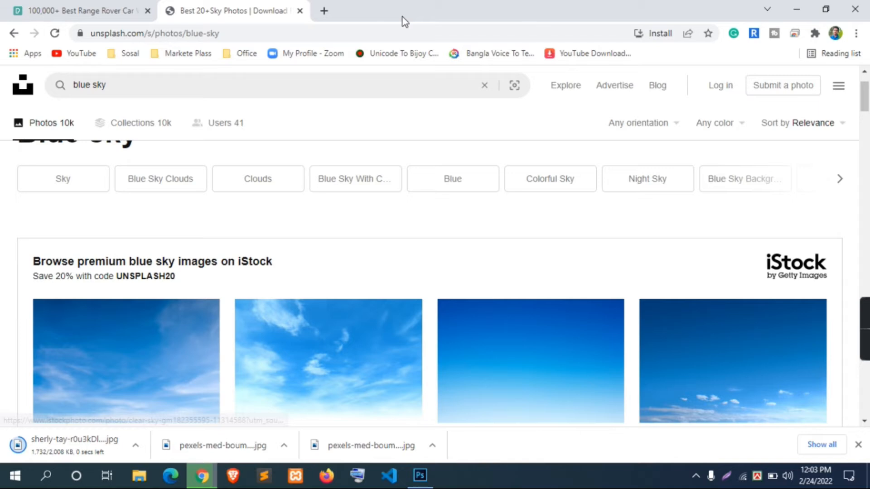
Step: Switch to Photoshop and open the desert sky photo together with the "(1)" copy of the man-on-car photo from the Downloads folder
{"action": "left_click", "coordinate": [421, 484]}
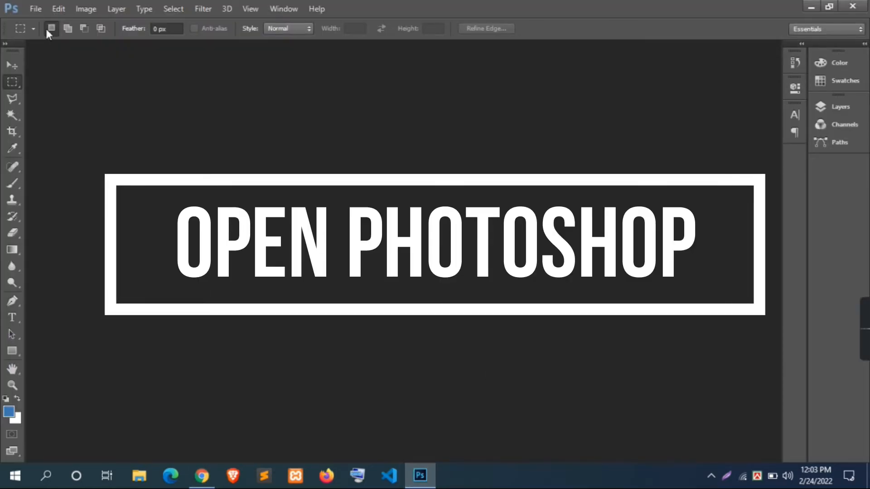
{"action": "left_click", "coordinate": [35, 9]}
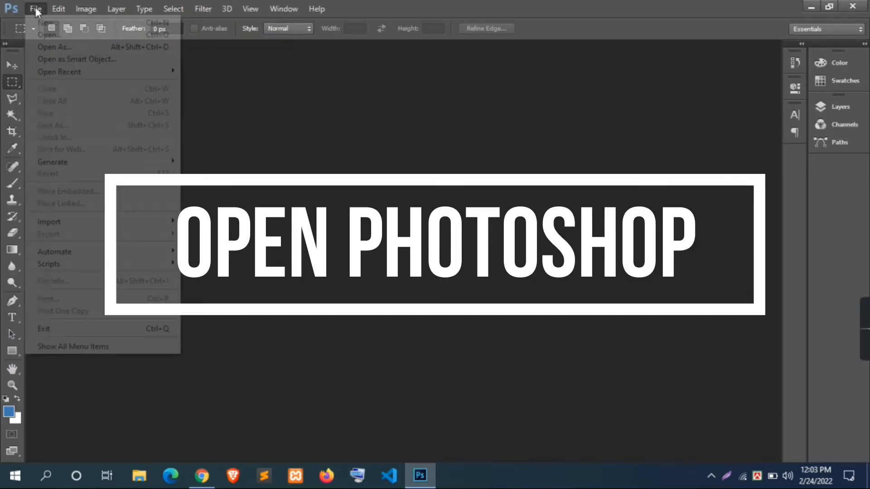
{"action": "left_click", "coordinate": [43, 35]}
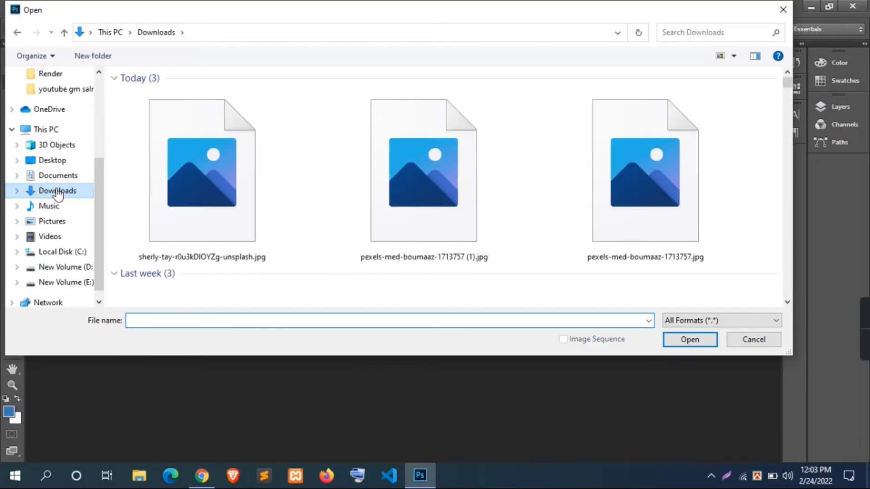
{"action": "left_click", "coordinate": [392, 207]}
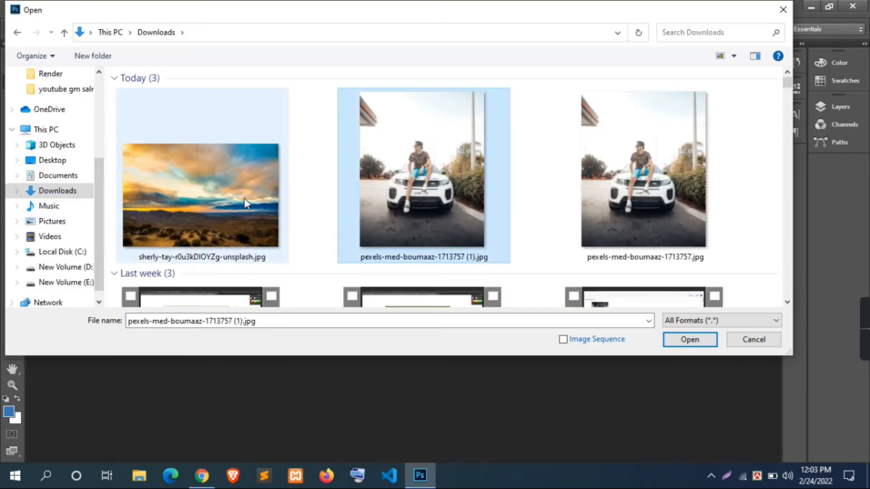
{"action": "left_click", "coordinate": [211, 196], "text": "ctrl"}
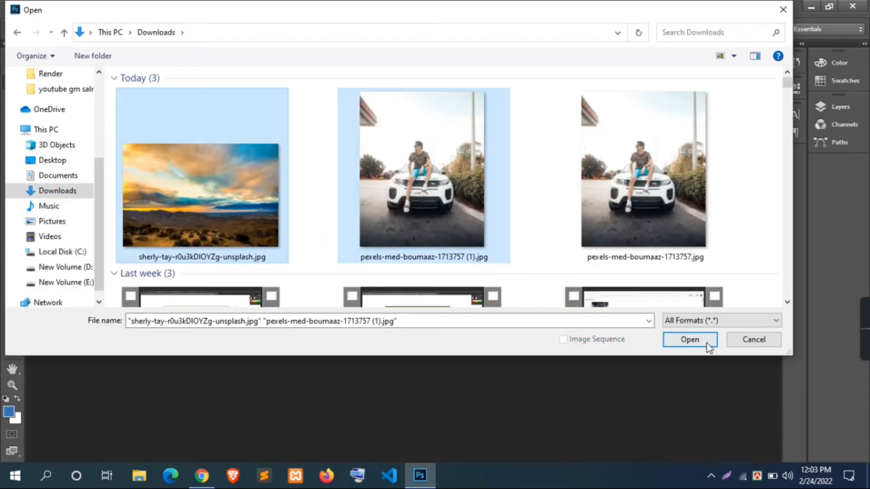
{"action": "left_click", "coordinate": [708, 345]}
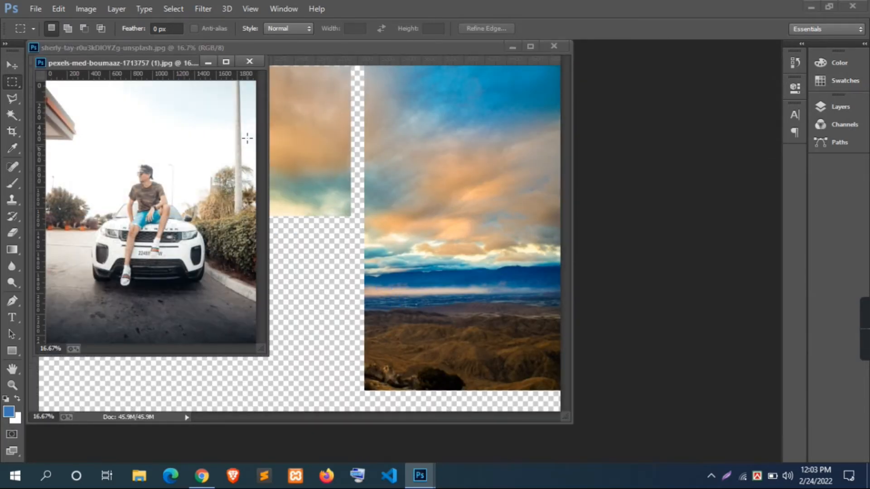
Step: Dock the two floating image windows as tabbed documents, with the man-on-car photo in front
{"action": "left_click_drag", "start_coordinate": [165, 65], "coordinate": [202, 81]}
{"action": "left_click_drag", "start_coordinate": [337, 49], "coordinate": [527, 41]}
{"action": "left_click_drag", "start_coordinate": [172, 75], "coordinate": [381, 44]}
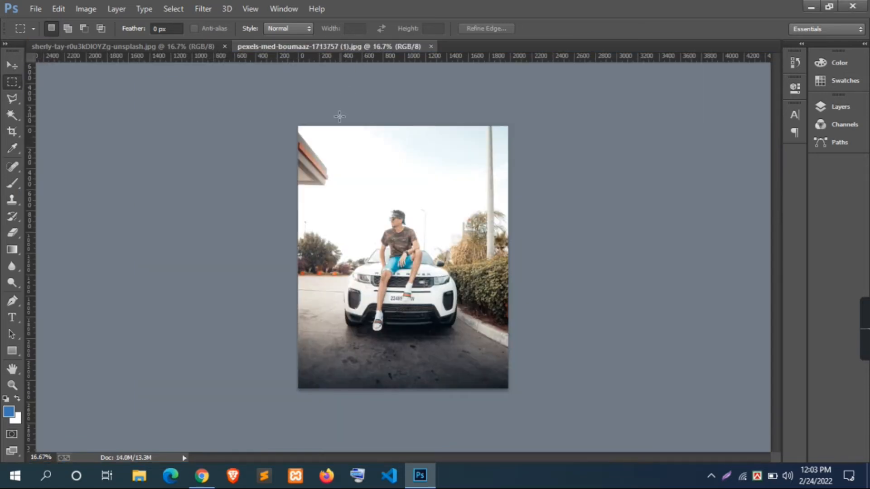
{"action": "key", "text": "ctrl+plus"}
{"action": "scroll", "coordinate": [356, 188], "scroll_direction": "up", "scroll_amount": 2}
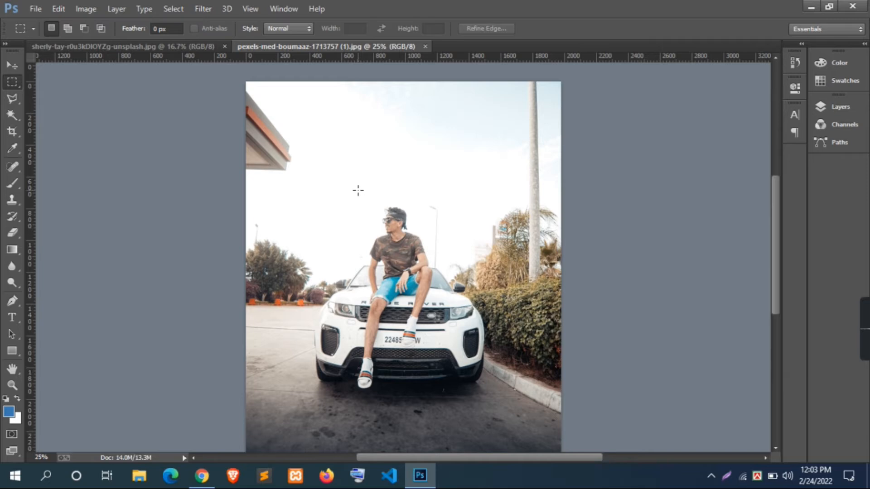
{"action": "scroll", "coordinate": [357, 191], "scroll_direction": "down", "scroll_amount": 1}
{"action": "key", "text": "ctrl+minus"}
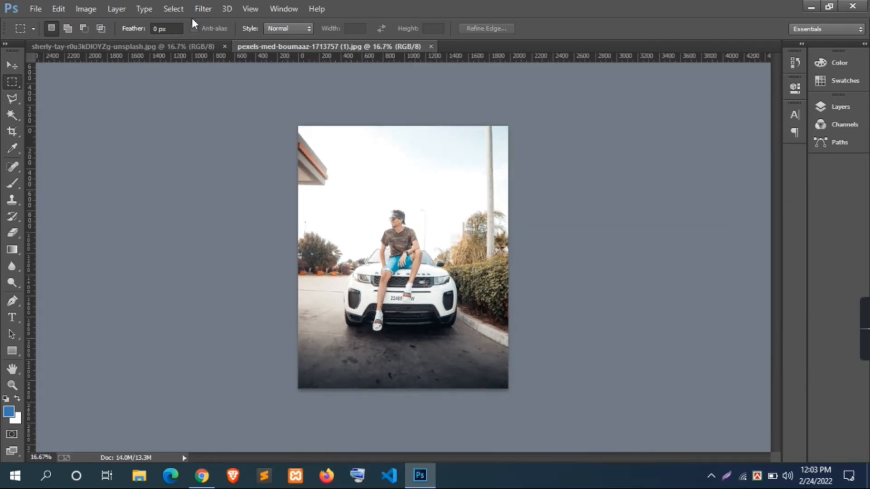
Step: Start the Camera Raw Filter on the man-on-car photo and set Exposure to -0.05, Contrast to +17 and Shadows to -8
{"action": "left_click", "coordinate": [203, 9]}
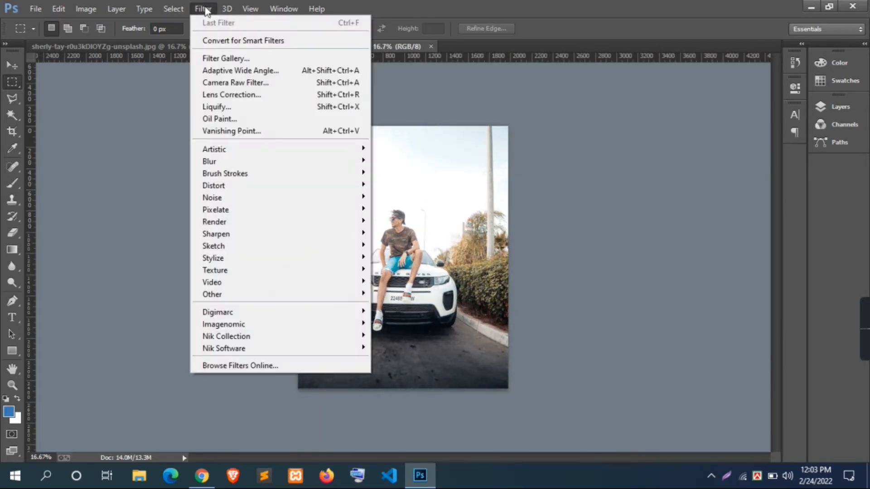
{"action": "left_click", "coordinate": [281, 84]}
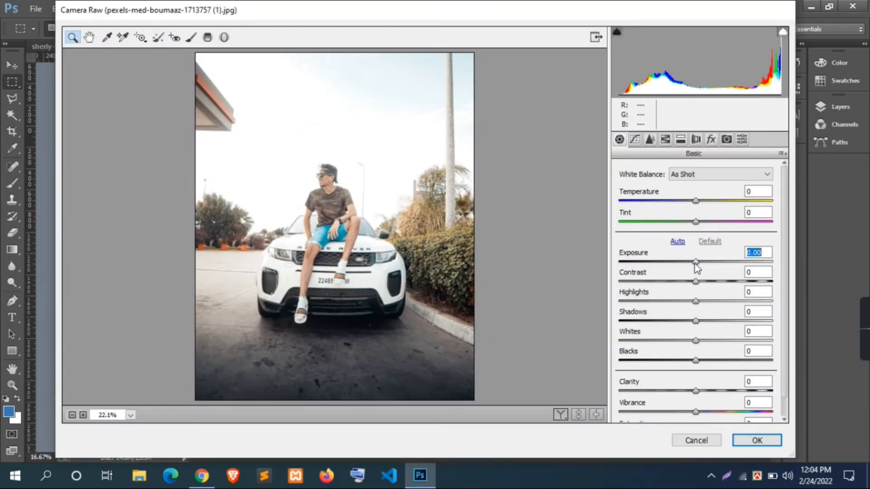
{"action": "left_click", "coordinate": [694, 262]}
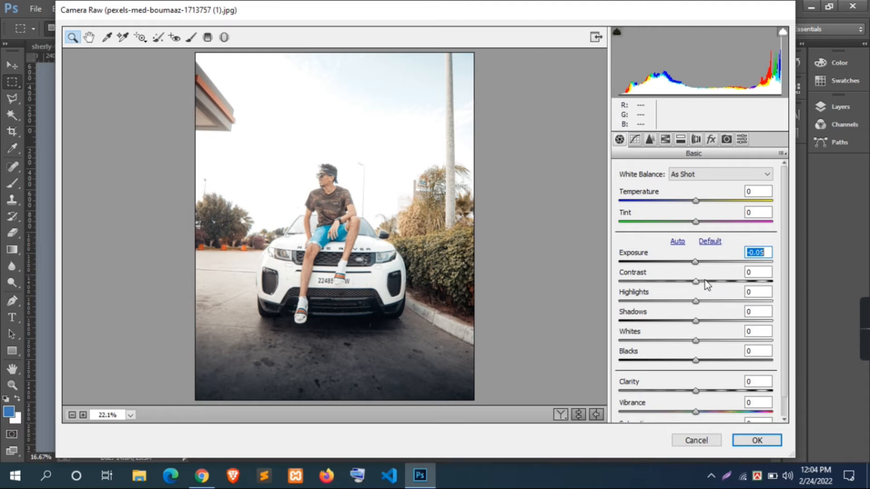
{"action": "left_click_drag", "start_coordinate": [700, 282], "coordinate": [708, 282]}
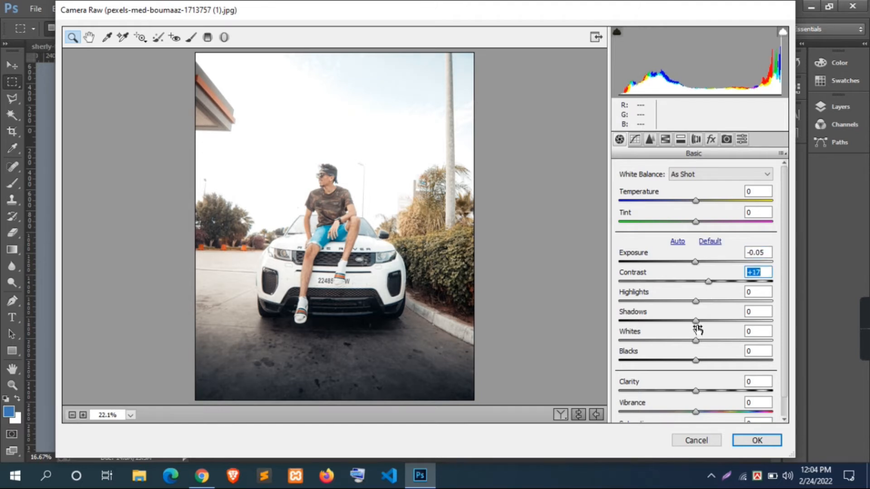
{"action": "mouse_move", "coordinate": [701, 321]}
{"action": "left_mouse_down"}
{"action": "mouse_move", "coordinate": [713, 321]}
{"action": "mouse_move", "coordinate": [689, 323]}
{"action": "left_mouse_up"}
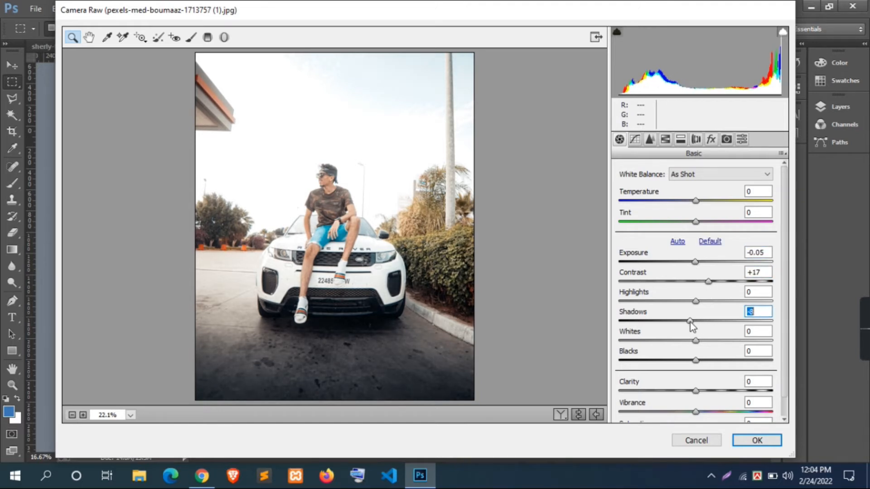
{"action": "scroll", "coordinate": [697, 399], "scroll_direction": "down", "scroll_amount": 1}
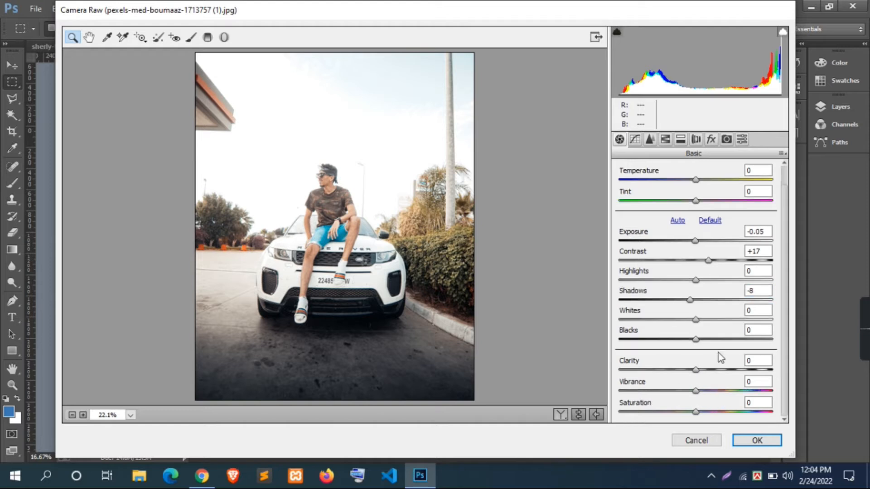
Step: Set the Blue Primary hue to -24 in Camera Calibration, raise the Blue Primary saturation, and apply the filter
{"action": "left_click", "coordinate": [726, 140]}
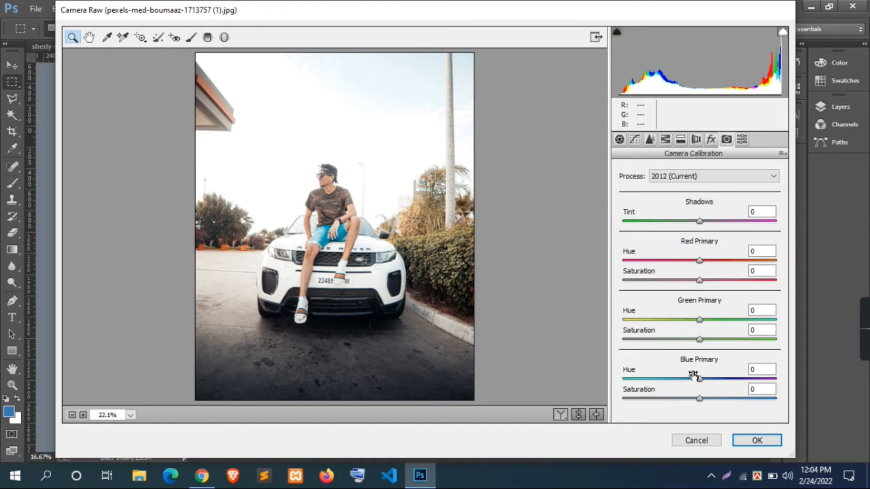
{"action": "mouse_move", "coordinate": [696, 382]}
{"action": "left_mouse_down"}
{"action": "mouse_move", "coordinate": [664, 380]}
{"action": "mouse_move", "coordinate": [722, 380]}
{"action": "mouse_move", "coordinate": [664, 379]}
{"action": "mouse_move", "coordinate": [682, 378]}
{"action": "left_mouse_up"}
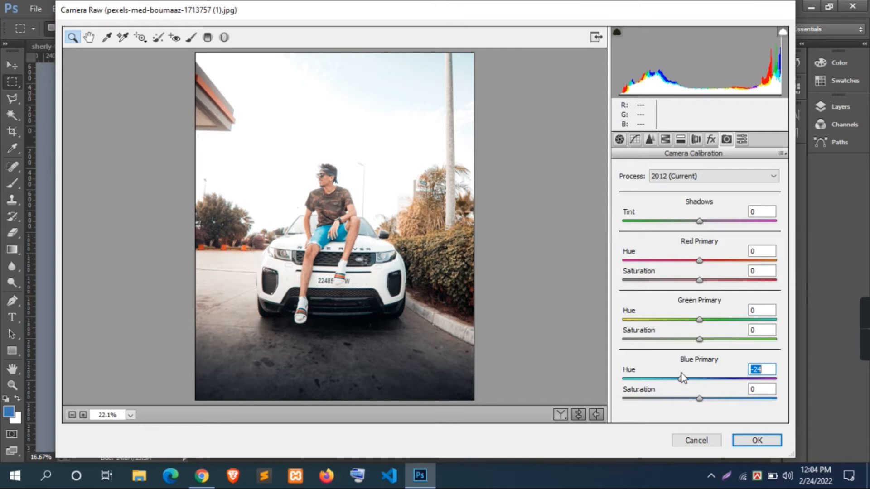
{"action": "left_click_drag", "start_coordinate": [733, 397], "coordinate": [744, 399]}
{"action": "left_click", "coordinate": [754, 438]}
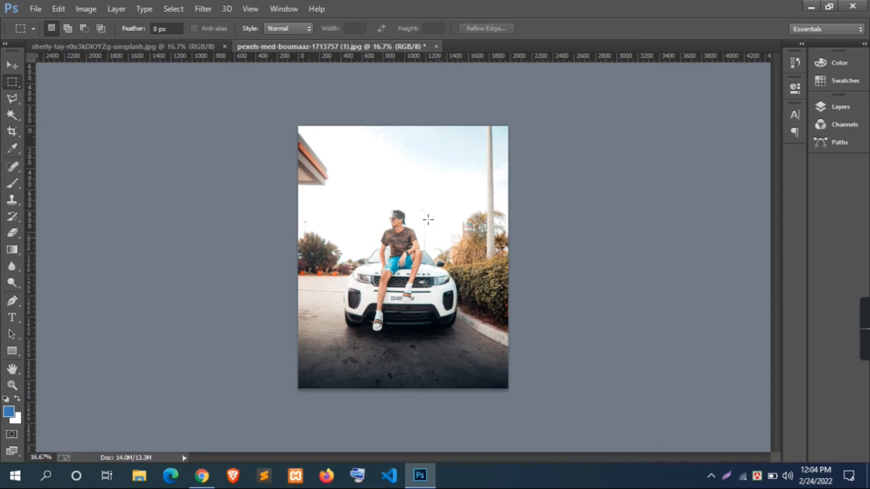
Step: Copy the desert sky image into the man-on-car document as a new layer using the Move tool
{"action": "left_click", "coordinate": [174, 46]}
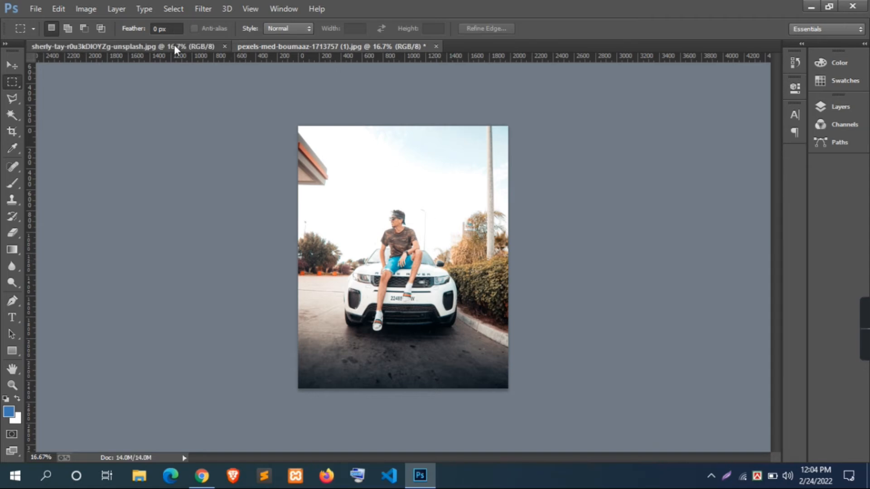
{"action": "left_click", "coordinate": [8, 67]}
{"action": "left_click_drag", "start_coordinate": [338, 188], "coordinate": [393, 218]}
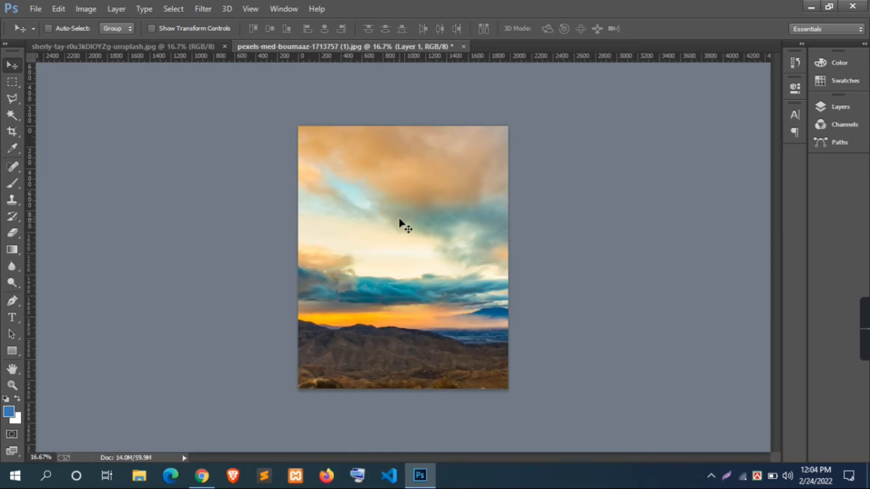
Step: Scale the sky layer to 51.10%, align its upper edge with the top of the photo, and show the document's layers
{"action": "key", "text": "ctrl+t"}
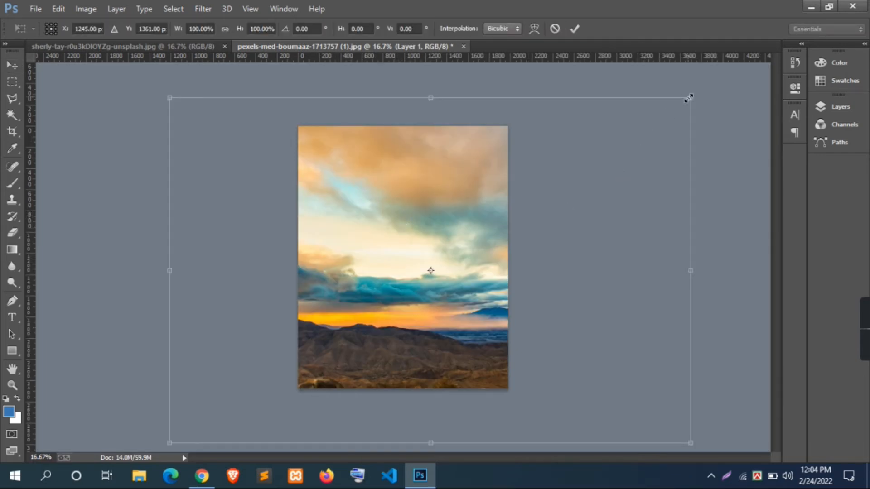
{"action": "left_click_drag", "start_coordinate": [674, 116], "coordinate": [478, 175]}
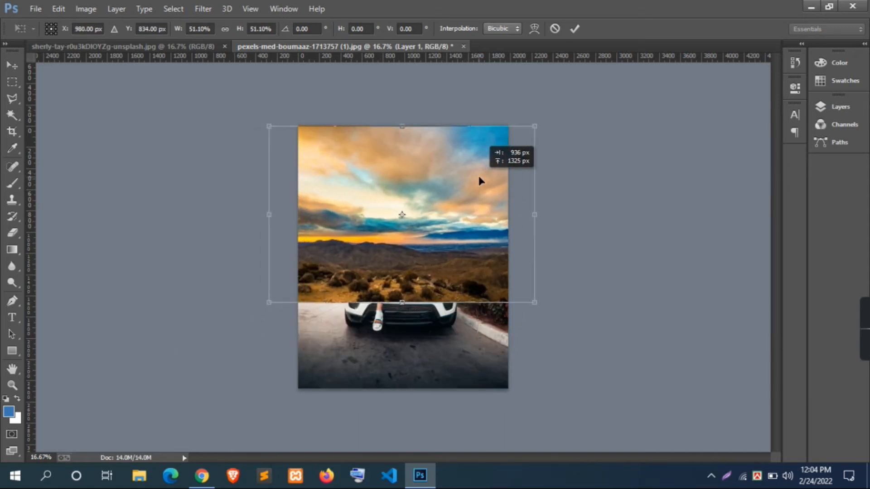
{"action": "left_click", "coordinate": [575, 29]}
{"action": "left_click", "coordinate": [837, 108]}
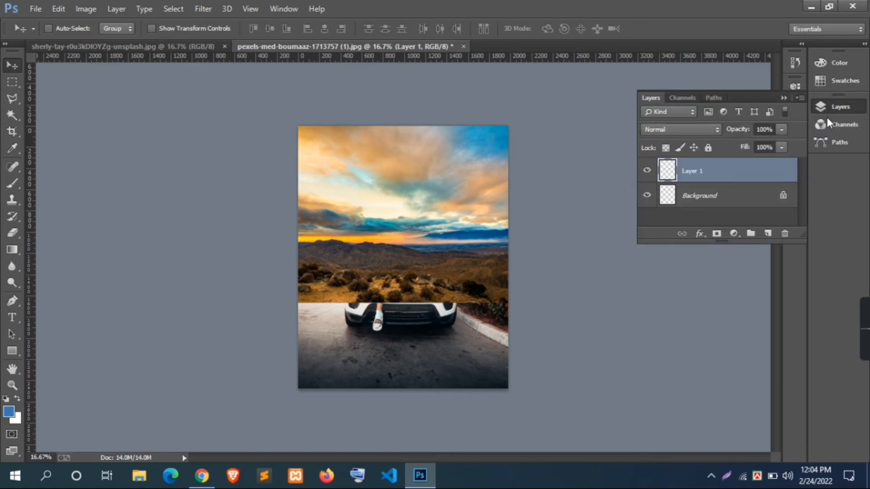
Step: Hide the sky layer, place a horizontal guide at the horizon behind the man, and show the sky layer again
{"action": "left_click", "coordinate": [645, 171]}
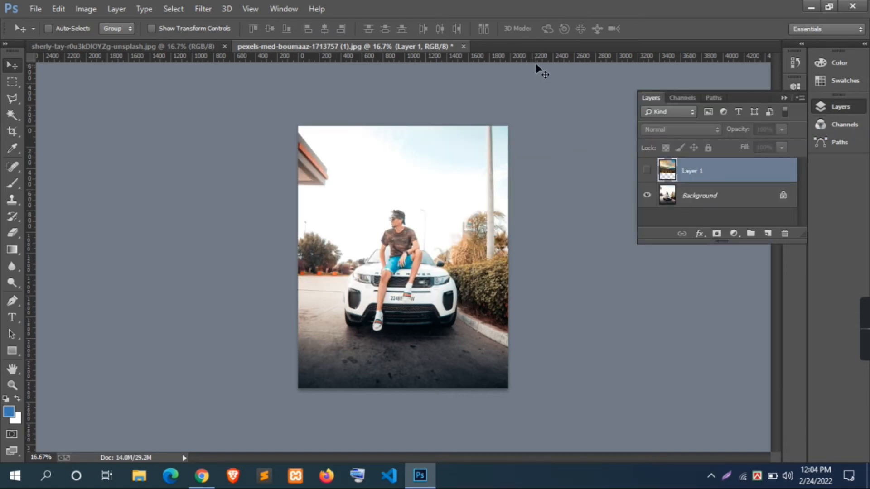
{"action": "left_click_drag", "start_coordinate": [537, 59], "coordinate": [556, 243]}
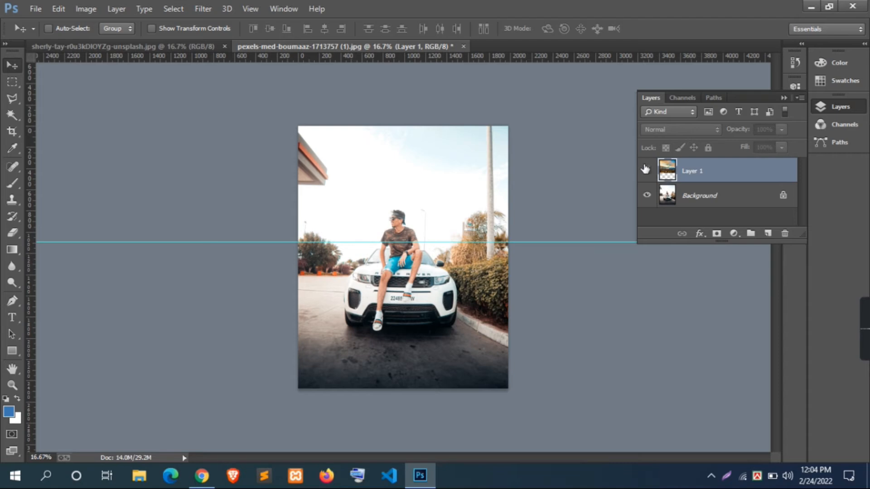
{"action": "left_click", "coordinate": [645, 169]}
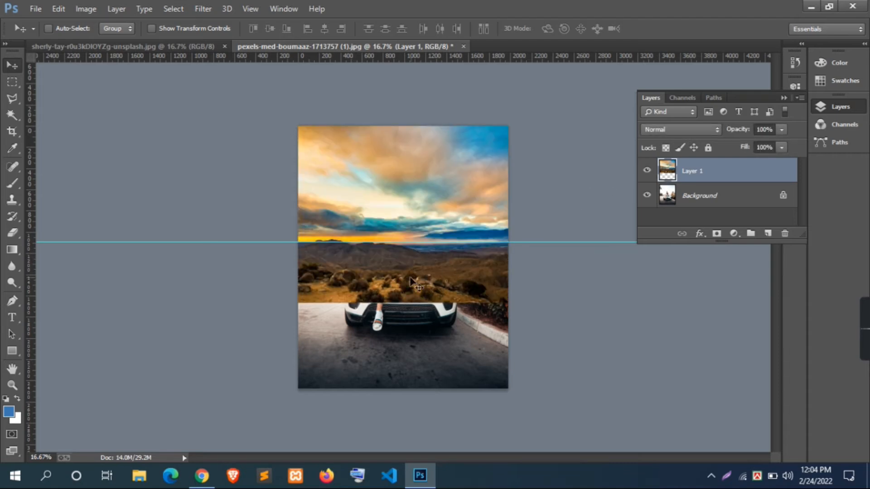
{"action": "left_click", "coordinate": [782, 97]}
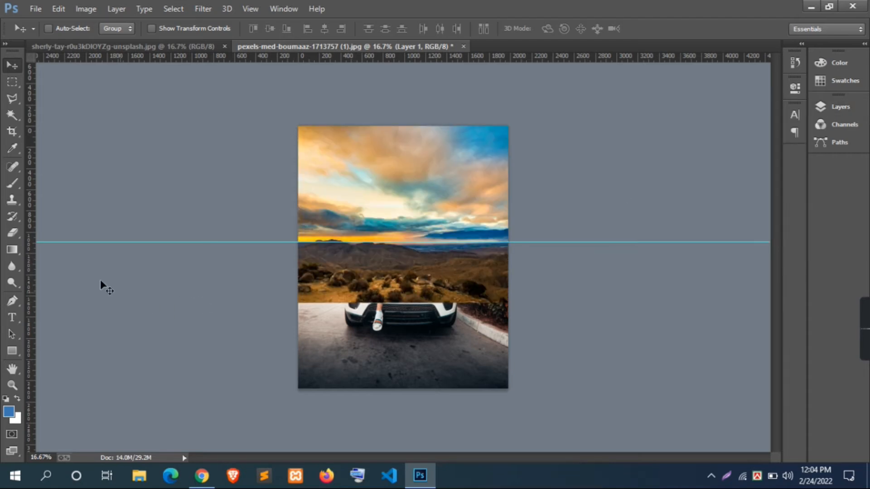
Step: Erase the desert ground from the sky layer over the car, man and pavement, starting with an Eraser brush size of 900
{"action": "left_click", "coordinate": [13, 233]}
{"action": "key", "text": "bracketright"}
{"action": "key", "text": "bracketright"}
{"action": "key", "text": "bracketright"}
{"action": "key", "text": "bracketright"}
{"action": "key", "text": "bracketright"}
{"action": "key", "text": "bracketright"}
{"action": "key", "text": "bracketright"}
{"action": "key", "text": "bracketright"}
{"action": "key", "text": "bracketright"}
{"action": "key", "text": "bracketright"}
{"action": "key", "text": "bracketright"}
{"action": "key", "text": "bracketright"}
{"action": "key", "text": "bracketright"}
{"action": "key", "text": "bracketright"}
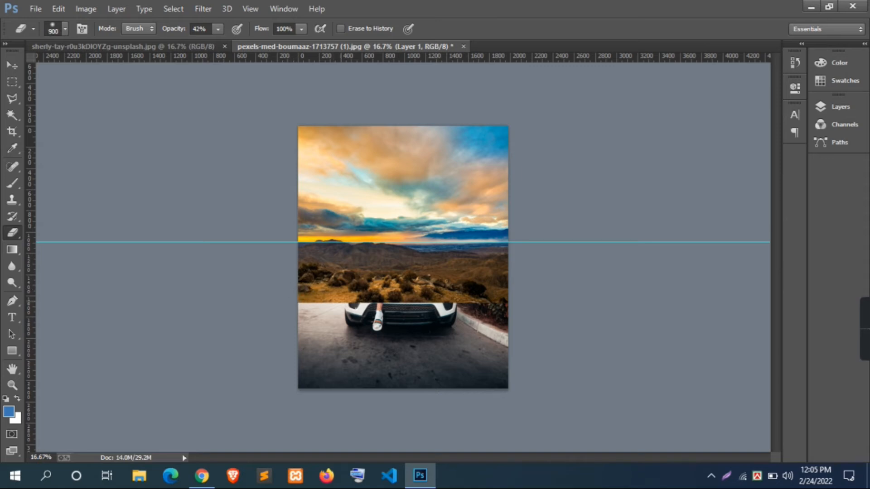
{"action": "left_click_drag", "start_coordinate": [420, 283], "coordinate": [469, 285]}
{"action": "mouse_move", "coordinate": [394, 284]}
{"action": "left_mouse_down"}
{"action": "mouse_move", "coordinate": [412, 275]}
{"action": "mouse_move", "coordinate": [317, 286]}
{"action": "mouse_move", "coordinate": [360, 285]}
{"action": "mouse_move", "coordinate": [324, 282]}
{"action": "mouse_move", "coordinate": [313, 270]}
{"action": "mouse_move", "coordinate": [286, 281]}
{"action": "left_mouse_up"}
{"action": "mouse_move", "coordinate": [399, 285]}
{"action": "left_mouse_down"}
{"action": "mouse_move", "coordinate": [460, 298]}
{"action": "mouse_move", "coordinate": [376, 277]}
{"action": "mouse_move", "coordinate": [412, 265]}
{"action": "mouse_move", "coordinate": [362, 254]}
{"action": "mouse_move", "coordinate": [421, 249]}
{"action": "mouse_move", "coordinate": [374, 249]}
{"action": "mouse_move", "coordinate": [397, 220]}
{"action": "mouse_move", "coordinate": [394, 246]}
{"action": "left_mouse_up"}
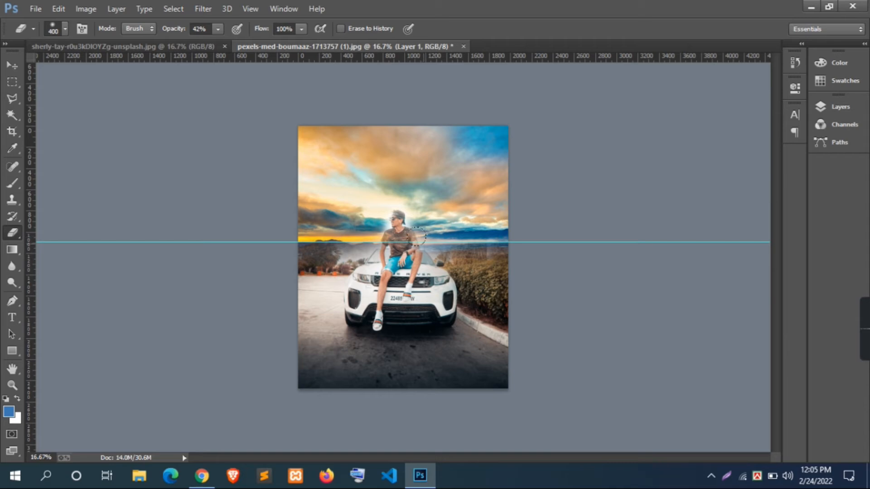
Step: Erase the sky layer over the lamp post, palm tree and hedge beside the car with a size 500 Eraser brush
{"action": "mouse_move", "coordinate": [447, 232]}
{"action": "left_mouse_down"}
{"action": "mouse_move", "coordinate": [534, 231]}
{"action": "mouse_move", "coordinate": [473, 239]}
{"action": "mouse_move", "coordinate": [516, 228]}
{"action": "mouse_move", "coordinate": [486, 215]}
{"action": "mouse_move", "coordinate": [487, 198]}
{"action": "mouse_move", "coordinate": [483, 219]}
{"action": "mouse_move", "coordinate": [490, 224]}
{"action": "mouse_move", "coordinate": [490, 187]}
{"action": "mouse_move", "coordinate": [495, 219]}
{"action": "left_mouse_up"}
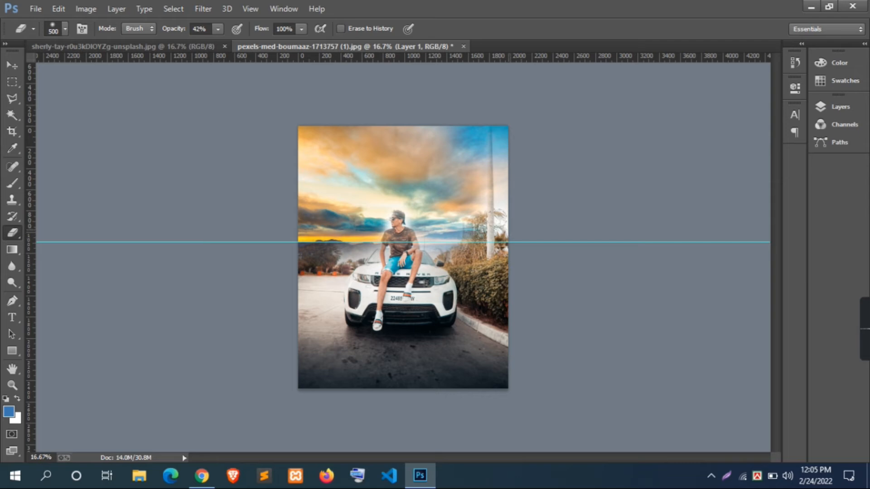
{"action": "left_click", "coordinate": [462, 243]}
{"action": "left_click", "coordinate": [455, 243]}
{"action": "left_click", "coordinate": [437, 254]}
{"action": "left_click", "coordinate": [339, 248]}
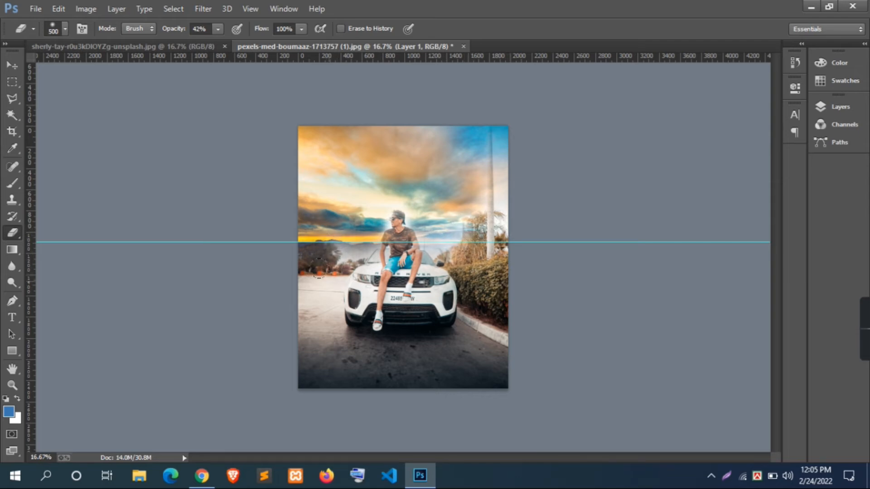
Step: Erase the sky layer over the round bush and the distant shrubs on the other side of the car
{"action": "left_click", "coordinate": [320, 247]}
{"action": "left_click", "coordinate": [320, 237]}
{"action": "left_click", "coordinate": [325, 236]}
{"action": "left_click", "coordinate": [348, 252]}
{"action": "left_click", "coordinate": [362, 254]}
{"action": "left_click", "coordinate": [353, 252]}
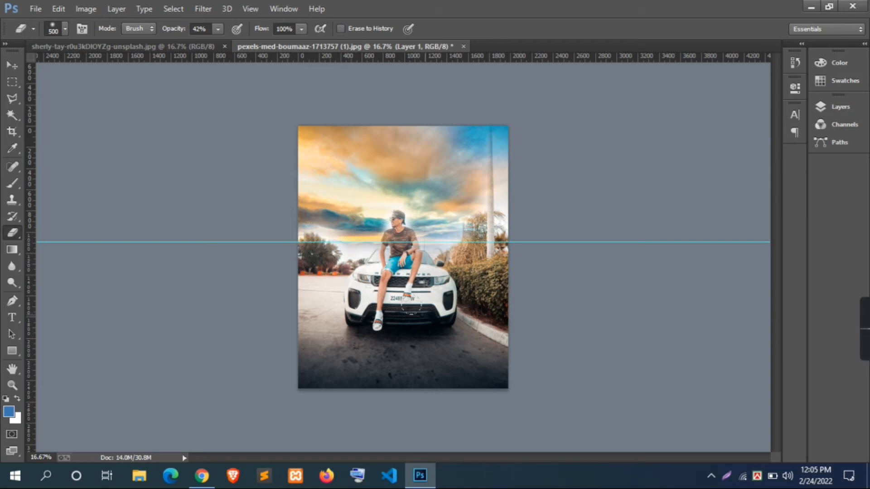
Step: Erase the sky layer over the man's upper body and fade the dark low clouds above the round bush
{"action": "left_click", "coordinate": [368, 241]}
{"action": "left_click", "coordinate": [365, 236]}
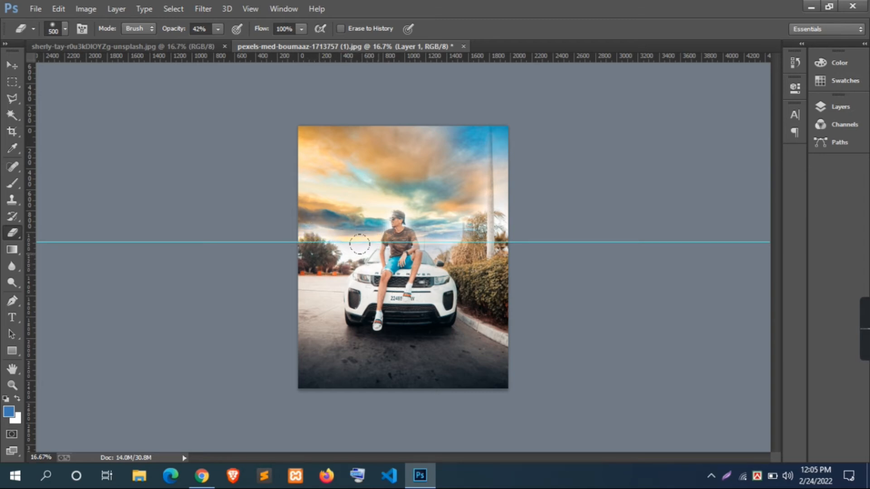
{"action": "mouse_move", "coordinate": [380, 228]}
{"action": "left_mouse_down"}
{"action": "mouse_move", "coordinate": [338, 226]}
{"action": "mouse_move", "coordinate": [422, 240]}
{"action": "left_mouse_up"}
{"action": "mouse_move", "coordinate": [352, 229]}
{"action": "left_mouse_down"}
{"action": "mouse_move", "coordinate": [336, 219]}
{"action": "mouse_move", "coordinate": [300, 220]}
{"action": "mouse_move", "coordinate": [263, 266]}
{"action": "mouse_move", "coordinate": [314, 219]}
{"action": "left_mouse_up"}
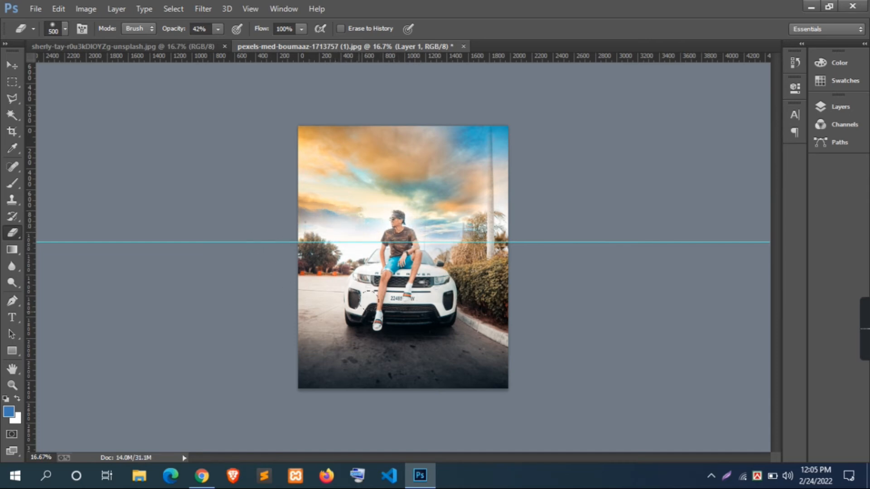
Step: Reduce the Eraser brush size to 90 and remove the horizontal guide from the photo
{"action": "key", "text": "bracketleft"}
{"action": "key", "text": "bracketleft"}
{"action": "key", "text": "bracketleft"}
{"action": "key", "text": "bracketleft"}
{"action": "key", "text": "bracketleft"}
{"action": "key", "text": "bracketleft"}
{"action": "key", "text": "bracketleft"}
{"action": "key", "text": "bracketleft"}
{"action": "mouse_move", "coordinate": [518, 243]}
{"action": "left_mouse_down"}
{"action": "mouse_move", "coordinate": [528, 46]}
{"action": "mouse_move", "coordinate": [525, 53]}
{"action": "left_mouse_up"}
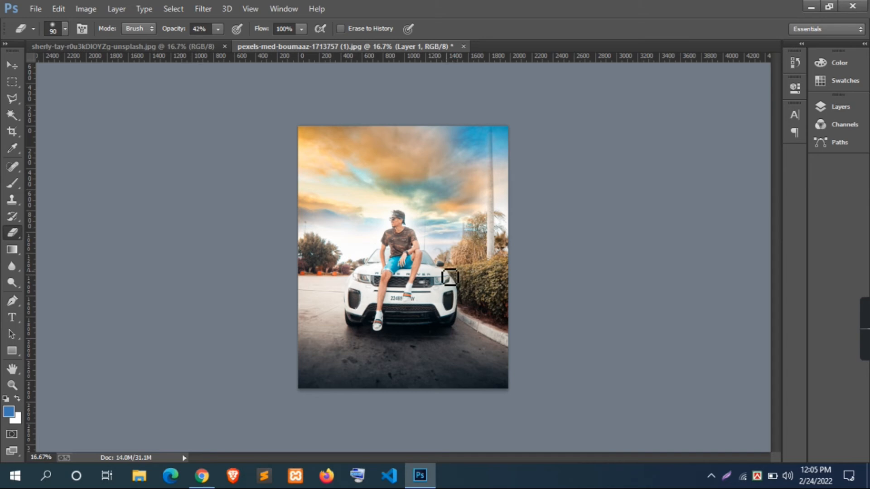
Step: Erase the sky remnants over the man's shirt with a size 60 brush, and enlarge the Eraser brush to 250
{"action": "key", "text": "ctrl+plus"}
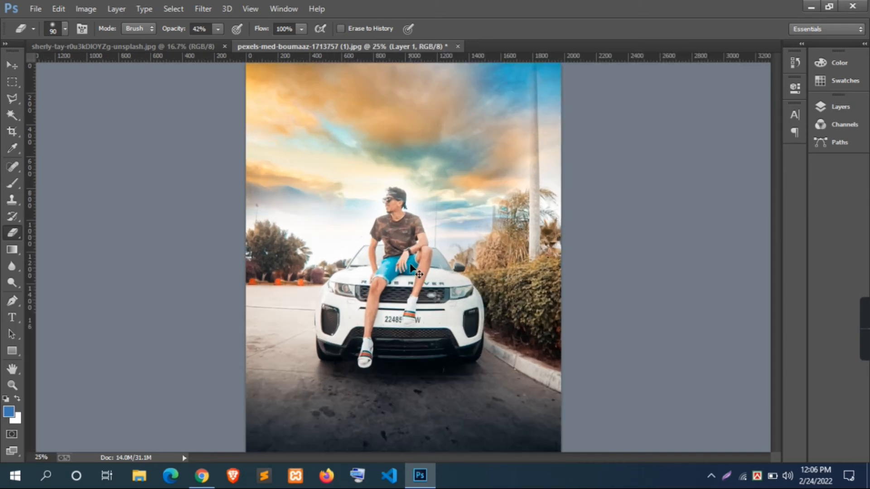
{"action": "key", "text": "ctrl+minus"}
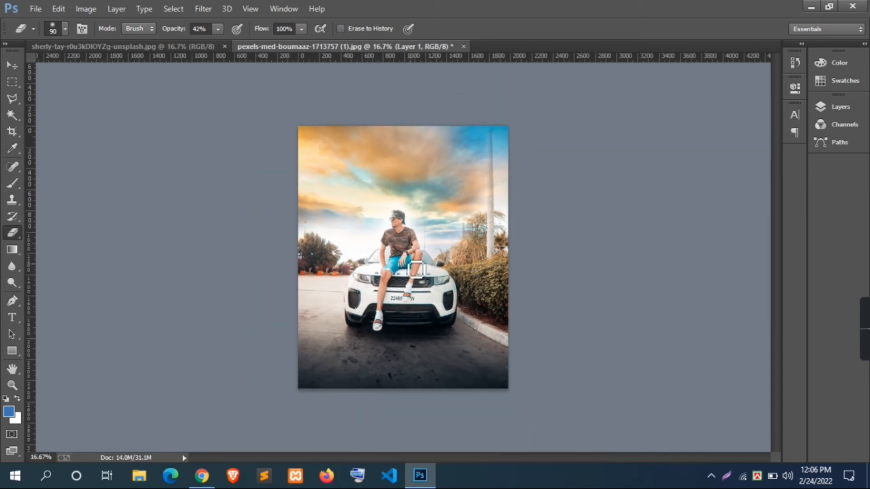
{"action": "key", "text": "bracketleft"}
{"action": "key", "text": "bracketleft"}
{"action": "mouse_move", "coordinate": [400, 230]}
{"action": "left_mouse_down"}
{"action": "mouse_move", "coordinate": [398, 218]}
{"action": "mouse_move", "coordinate": [399, 247]}
{"action": "left_mouse_up"}
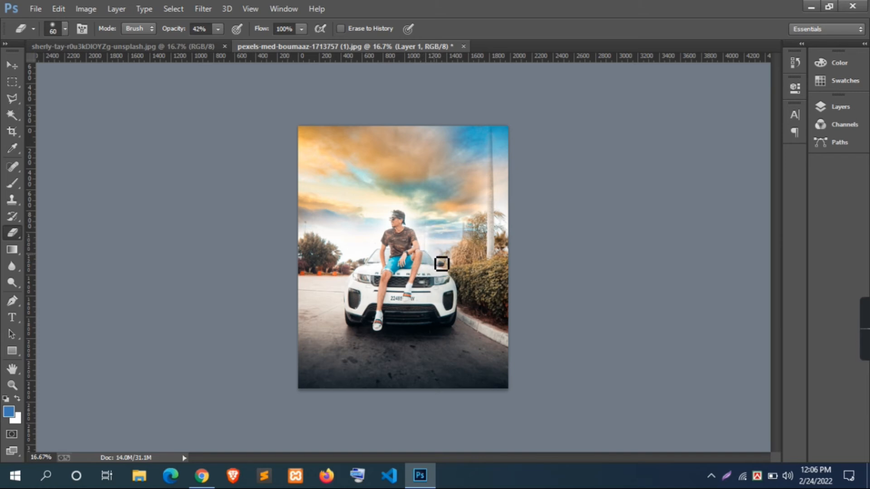
{"action": "key", "text": "bracketright"}
{"action": "key", "text": "bracketright"}
{"action": "key", "text": "bracketright"}
{"action": "key", "text": "bracketright"}
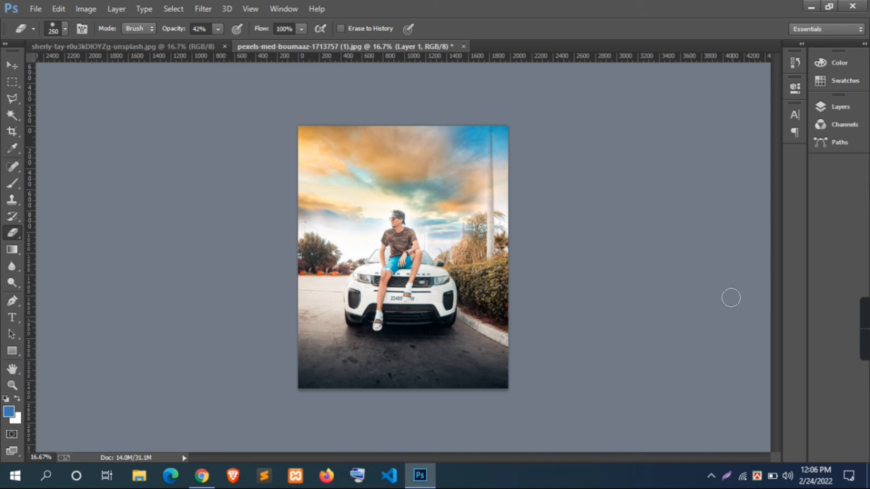
Step: Merge the sky layer with the Background, unlock the merged layer, and toggle its visibility off and on
{"action": "left_click", "coordinate": [838, 107]}
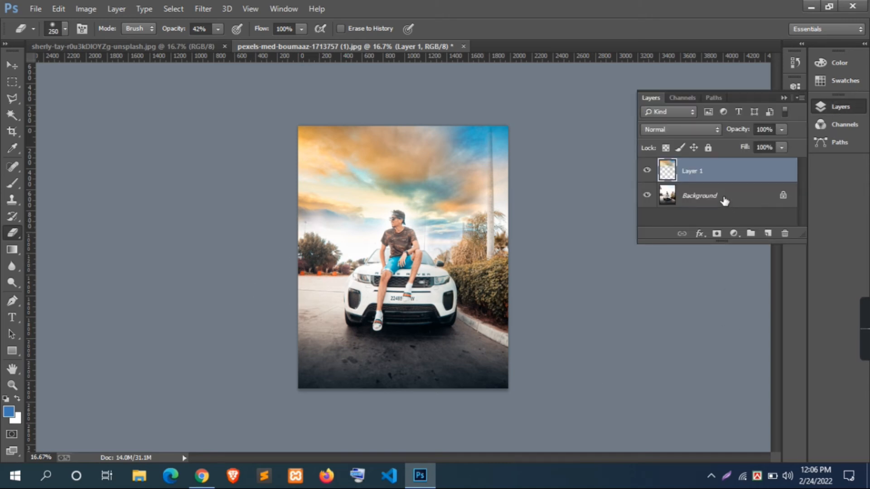
{"action": "left_click", "coordinate": [724, 198]}
{"action": "left_click", "coordinate": [710, 175], "text": "shift"}
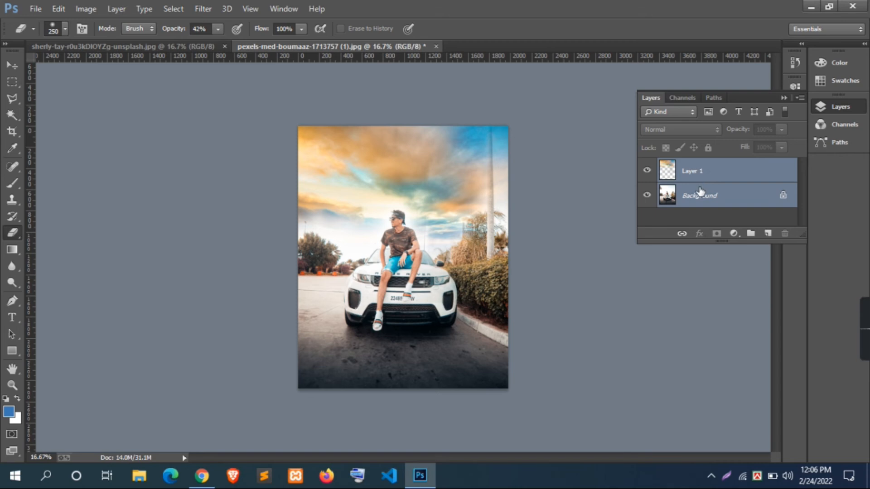
{"action": "key", "text": "ctrl+e"}
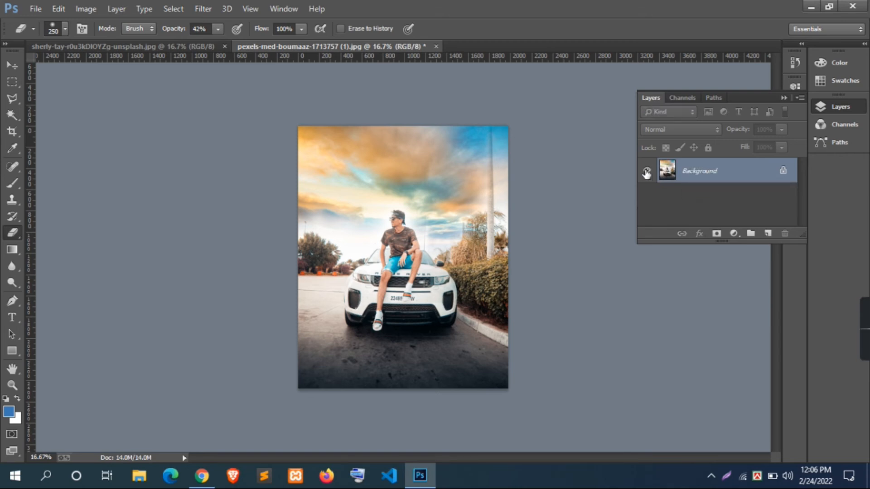
{"action": "left_click", "coordinate": [778, 172]}
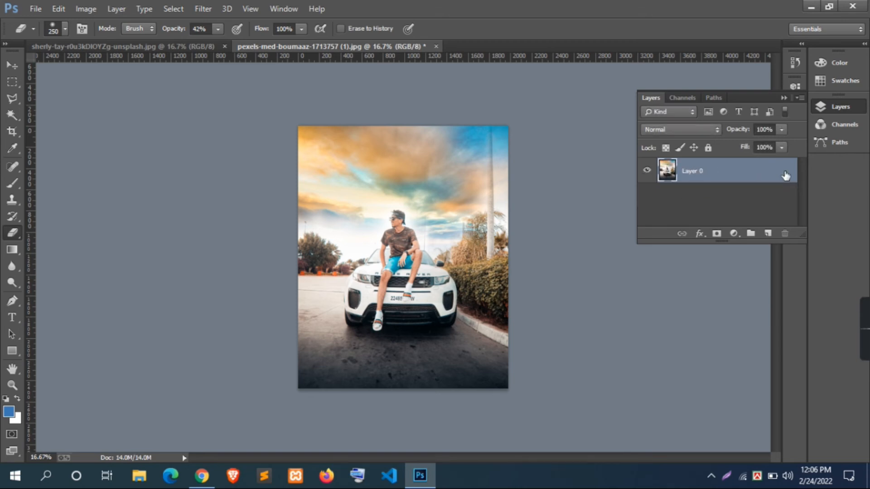
{"action": "left_click", "coordinate": [647, 171]}
{"action": "left_click", "coordinate": [647, 171]}
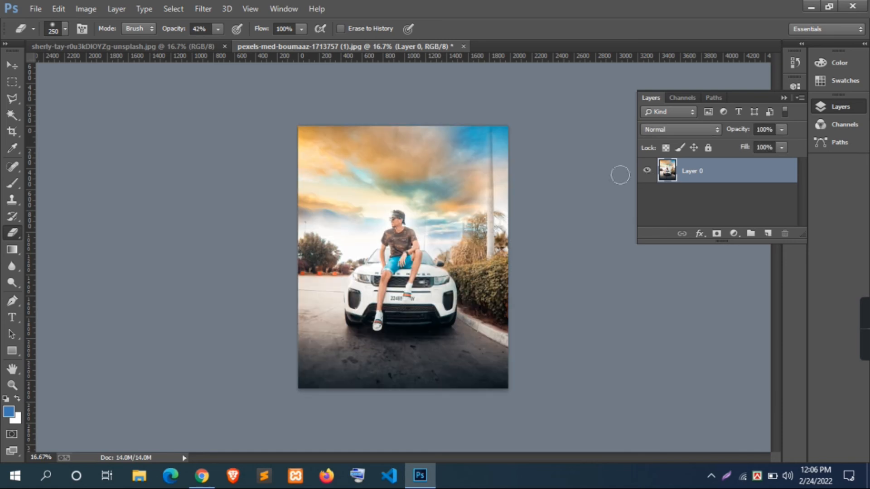
Step: Darken the merged photo's edges with a negative Post Crop Vignetting amount in the Camera Raw Filter
{"action": "left_click", "coordinate": [203, 9]}
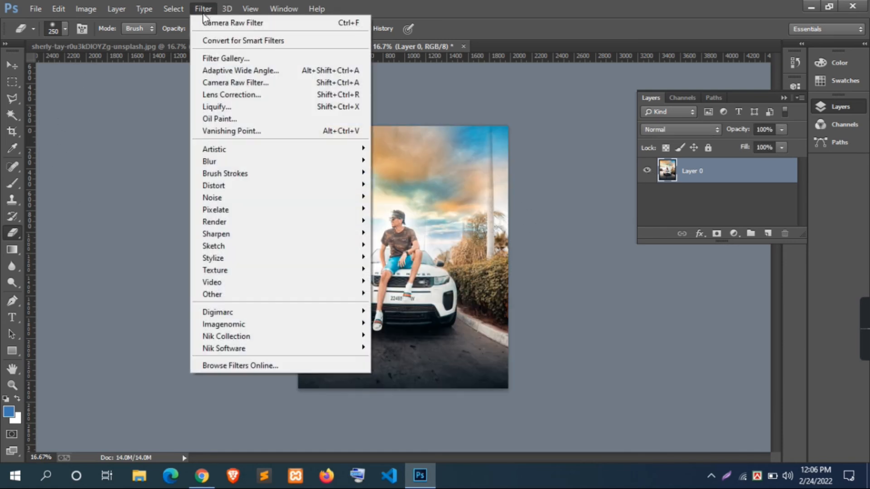
{"action": "left_click", "coordinate": [283, 85]}
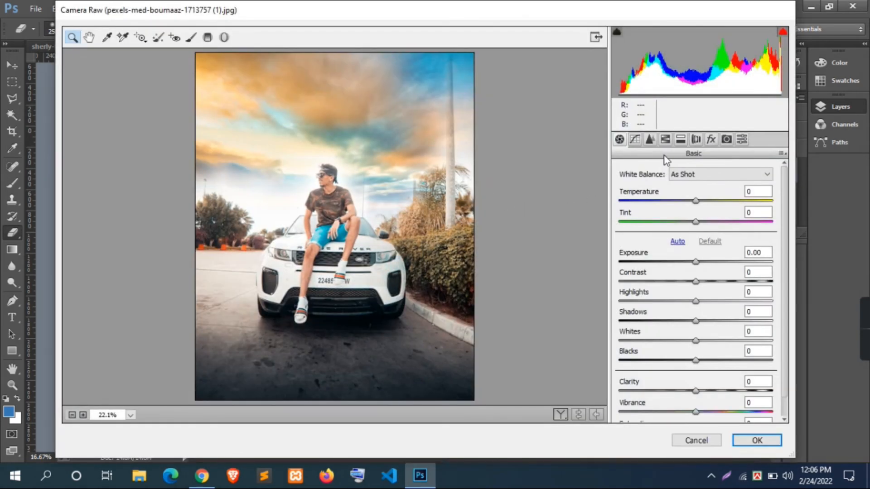
{"action": "left_click", "coordinate": [649, 140]}
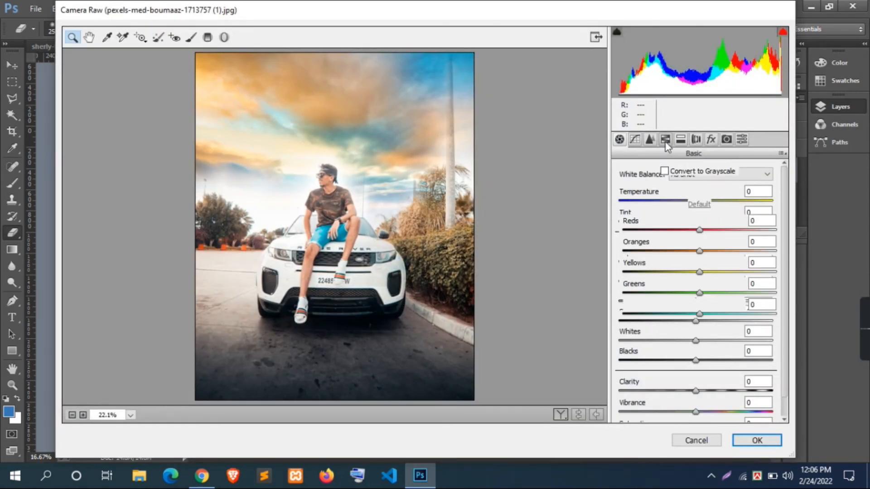
{"action": "left_click", "coordinate": [649, 140]}
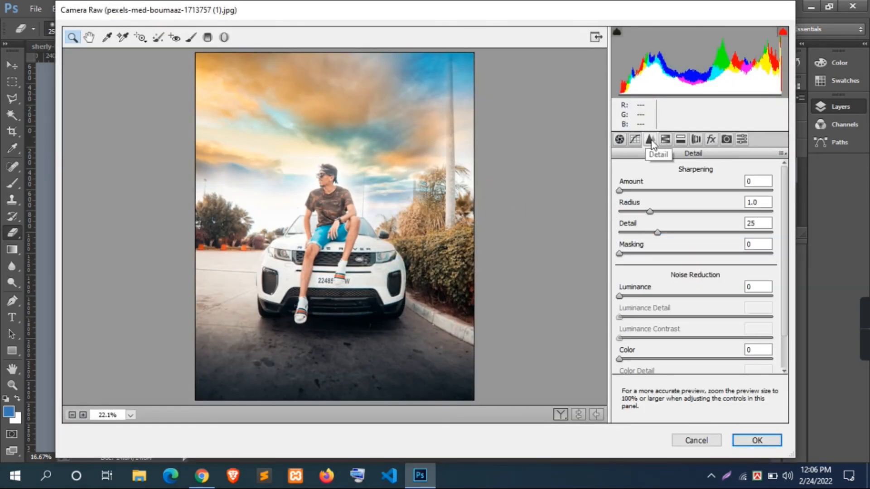
{"action": "left_click", "coordinate": [712, 139]}
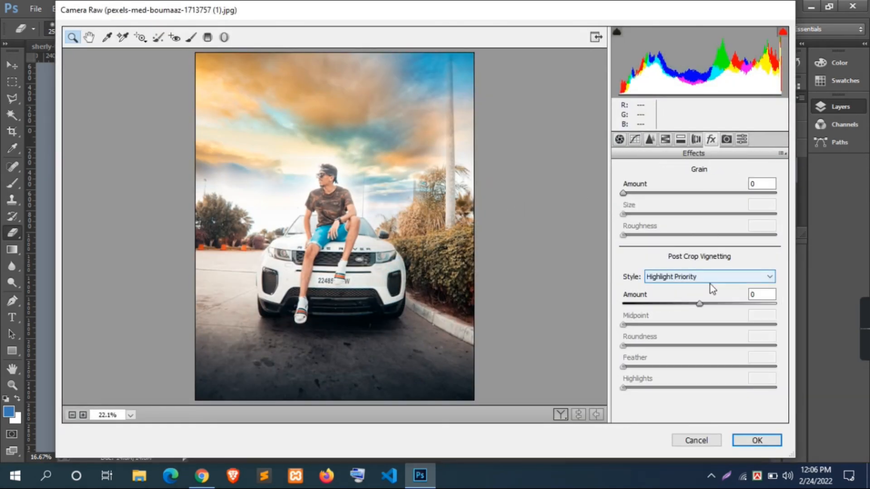
{"action": "left_click_drag", "start_coordinate": [705, 306], "coordinate": [675, 303]}
{"action": "left_click", "coordinate": [756, 441]}
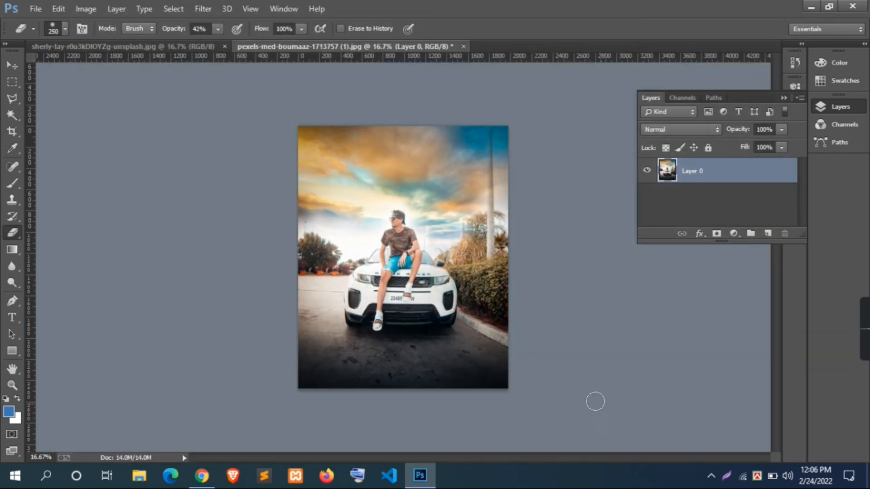
{"action": "left_click", "coordinate": [648, 172]}
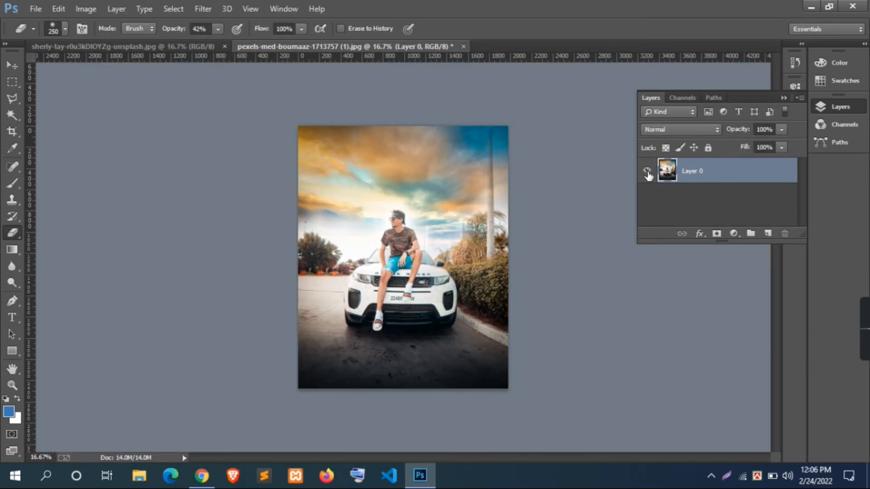
{"action": "left_click", "coordinate": [783, 97]}
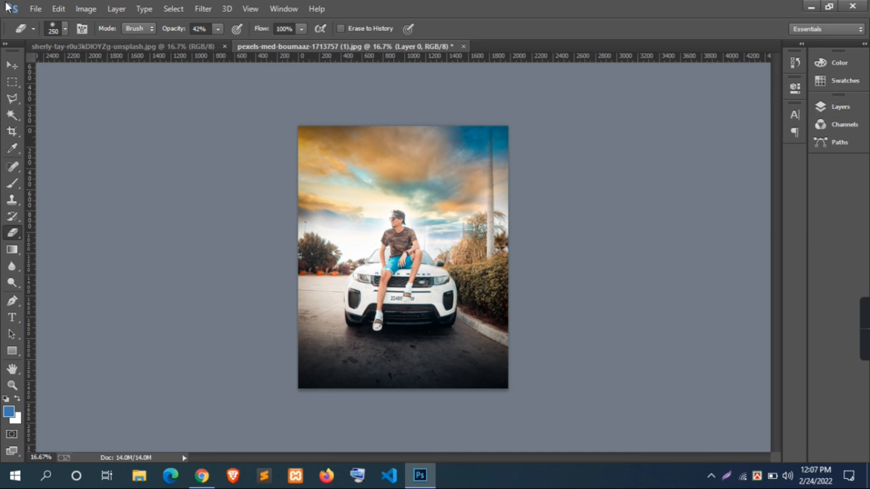
Step: Open the original photo pexels-med-boumaaz-1713757.jpg from Downloads and dock its floating window alongside the other documents
{"action": "left_click", "coordinate": [30, 7]}
{"action": "left_click", "coordinate": [40, 33]}
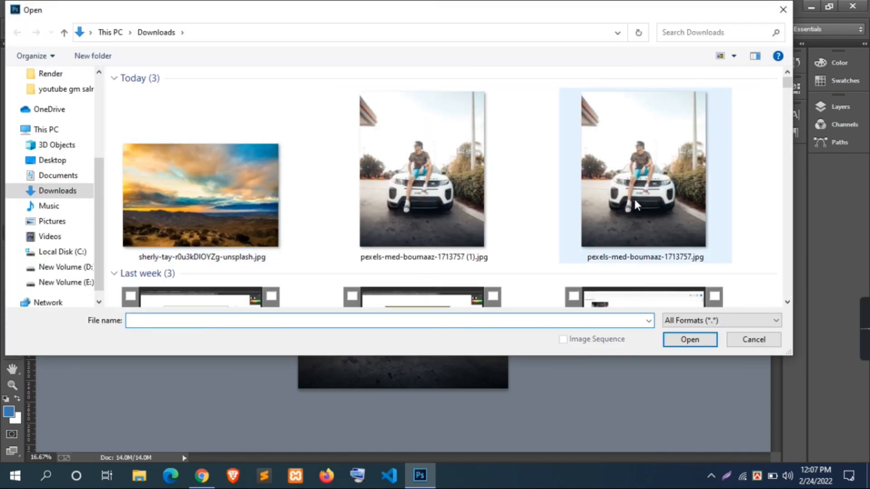
{"action": "left_click", "coordinate": [635, 197]}
{"action": "left_click", "coordinate": [709, 342]}
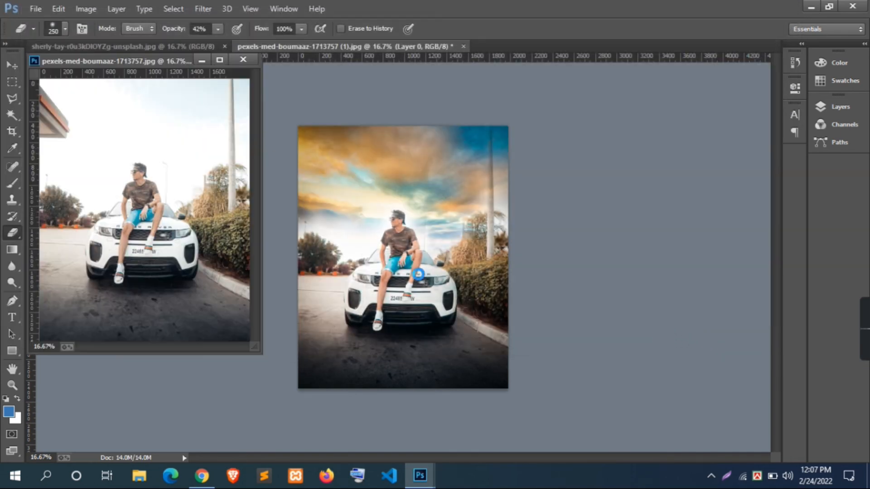
{"action": "left_click", "coordinate": [143, 62]}
{"action": "left_click_drag", "start_coordinate": [144, 63], "coordinate": [554, 47]}
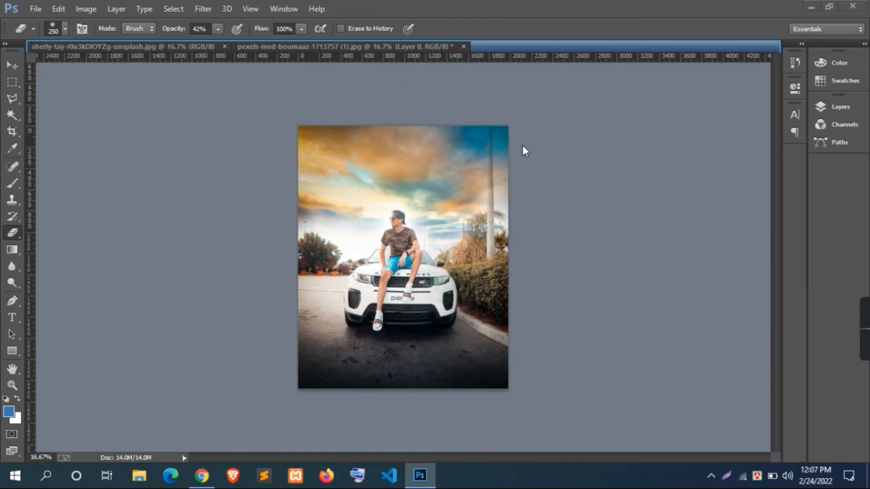
Step: Compare the edited composite with the original photo, both at 25% zoom, by alternating between the two documents
{"action": "left_click", "coordinate": [378, 45]}
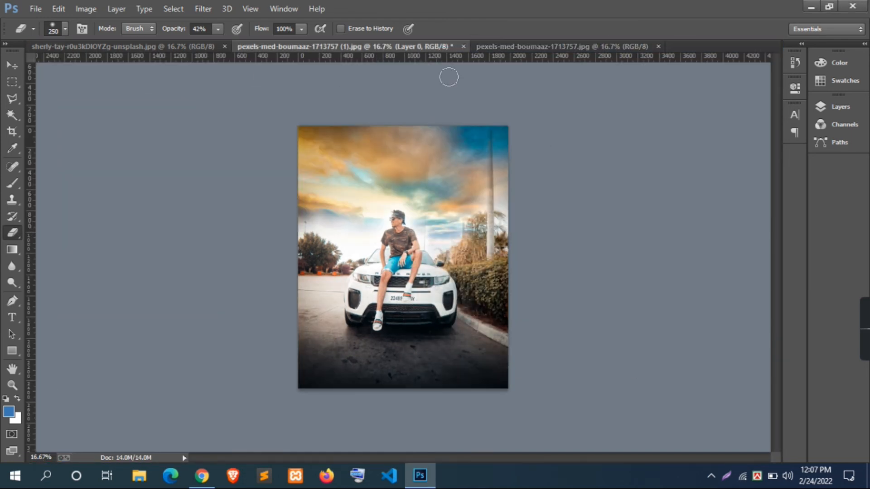
{"action": "key", "text": "ctrl+plus"}
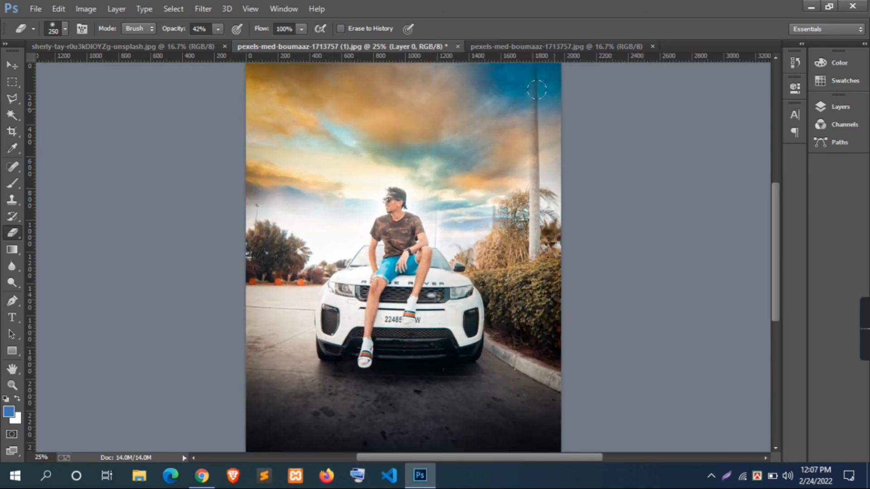
{"action": "left_click", "coordinate": [537, 48]}
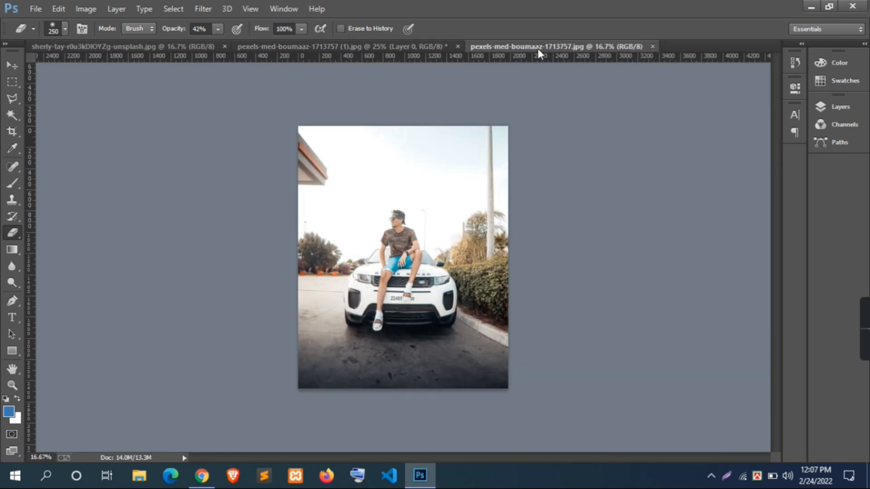
{"action": "key", "text": "ctrl+plus"}
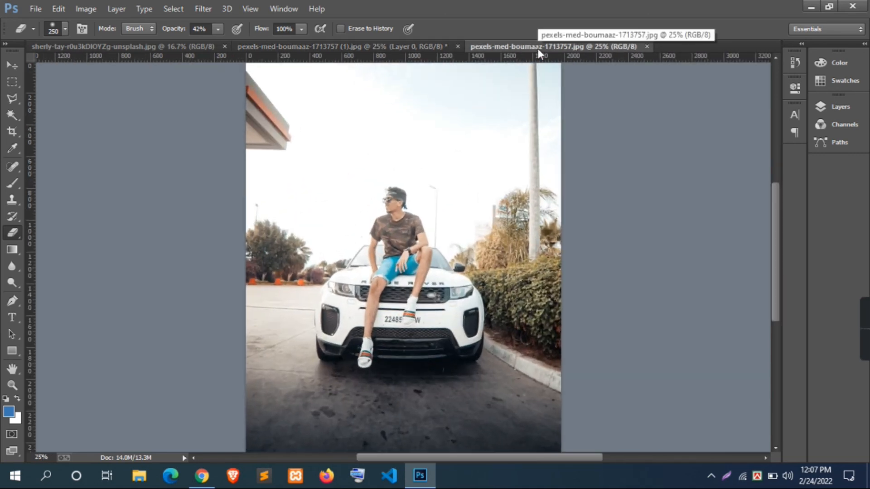
{"action": "left_click", "coordinate": [420, 45]}
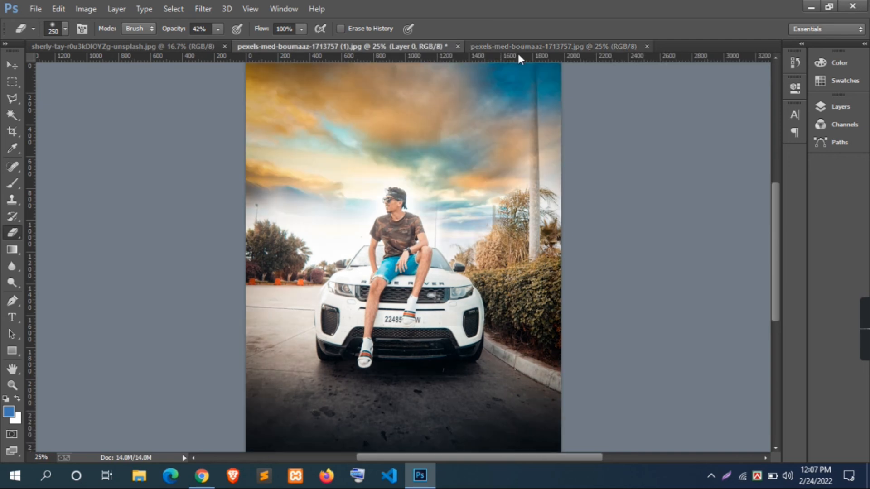
{"action": "left_click", "coordinate": [542, 45]}
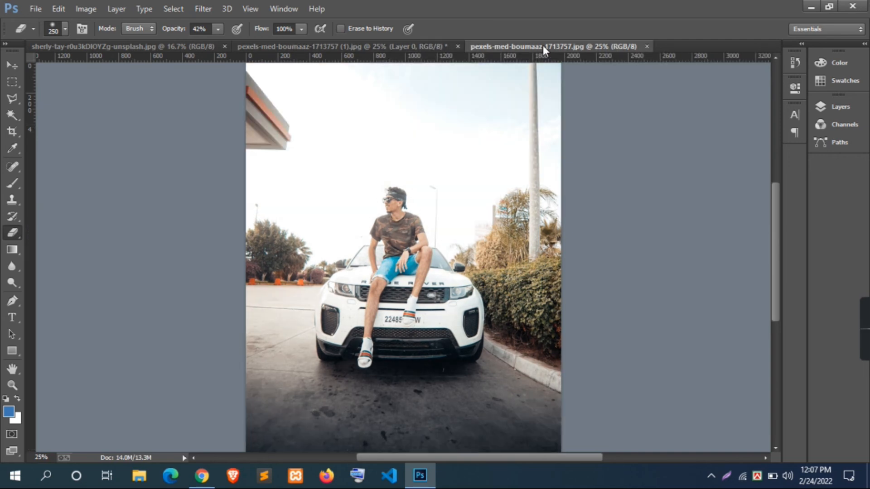
{"action": "left_click", "coordinate": [411, 41]}
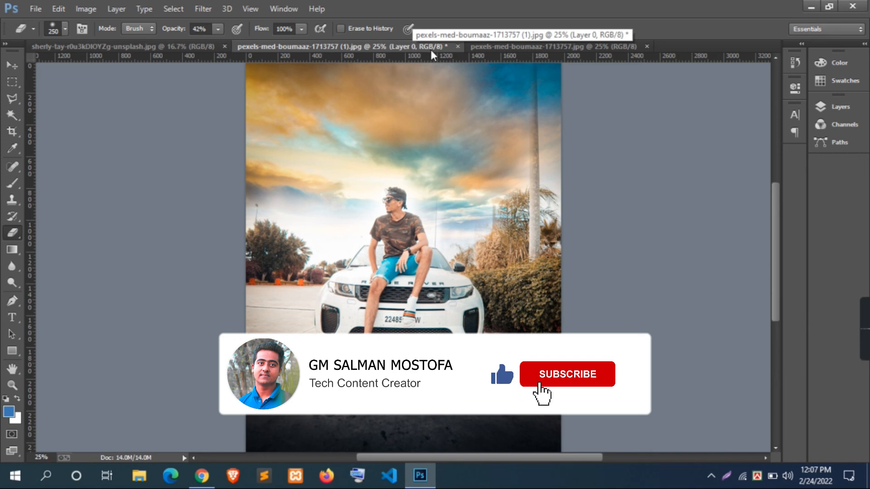
{"action": "left_click", "coordinate": [558, 49]}
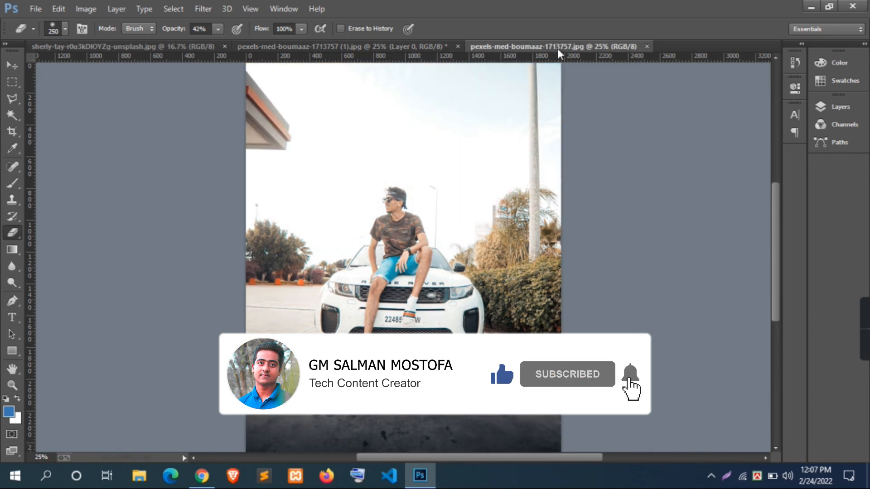